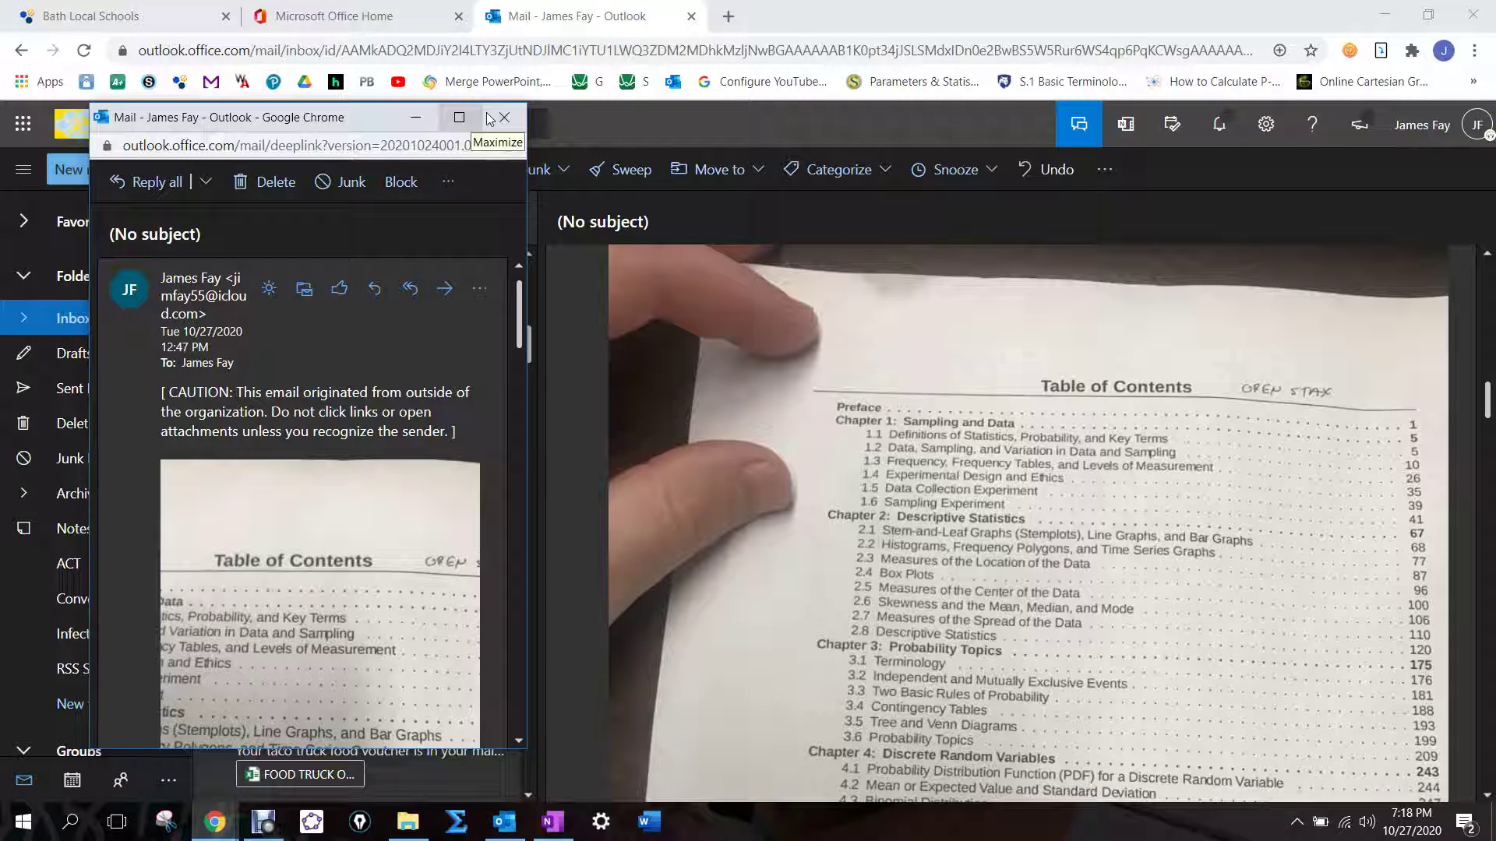
- Enlarge the photo email and open the first Table of Contents photo in the viewer
click(1384, 14)
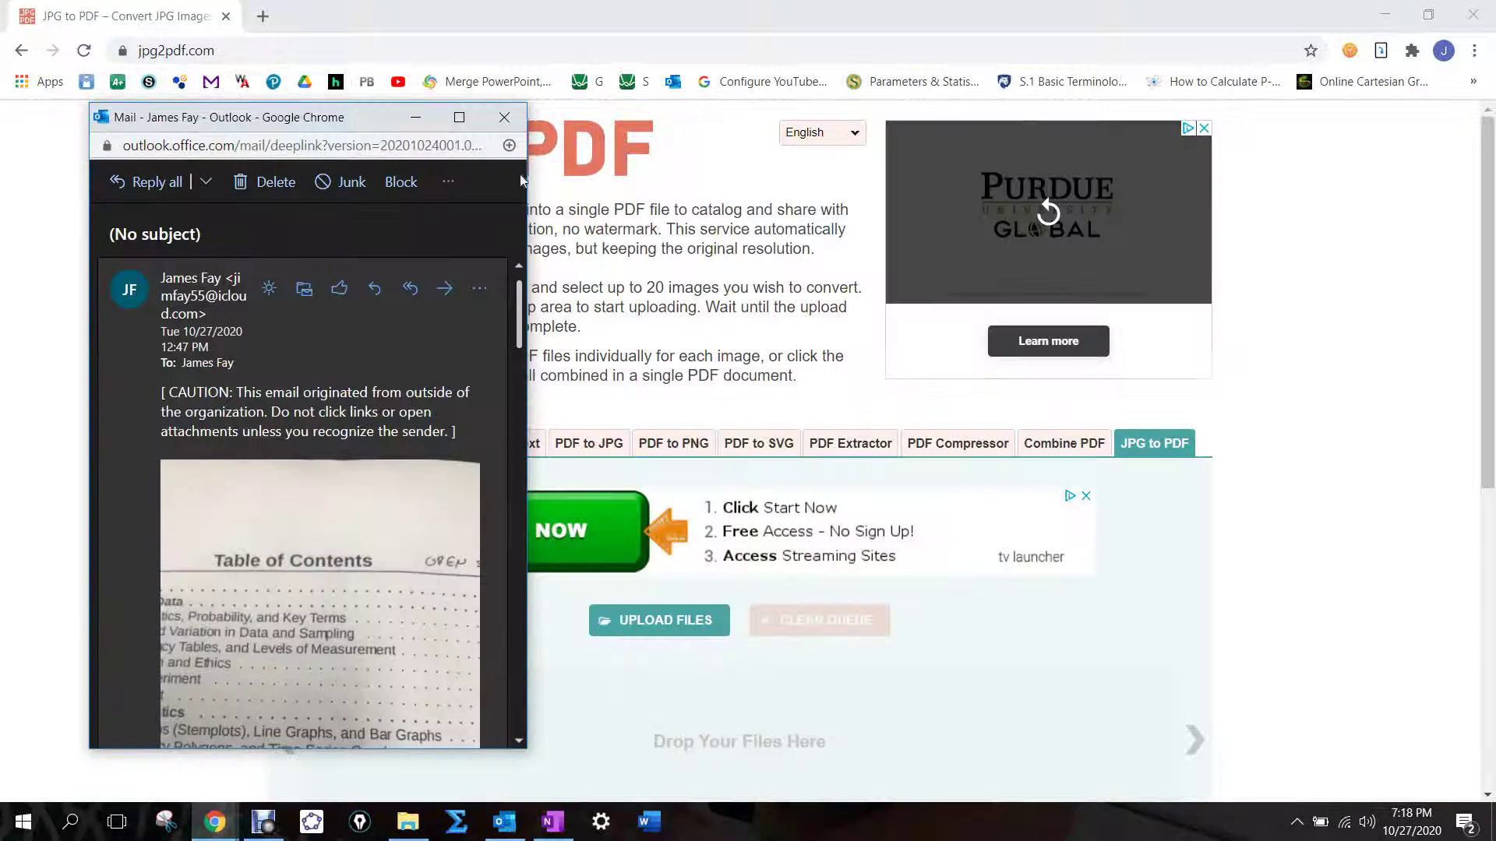
click(462, 118)
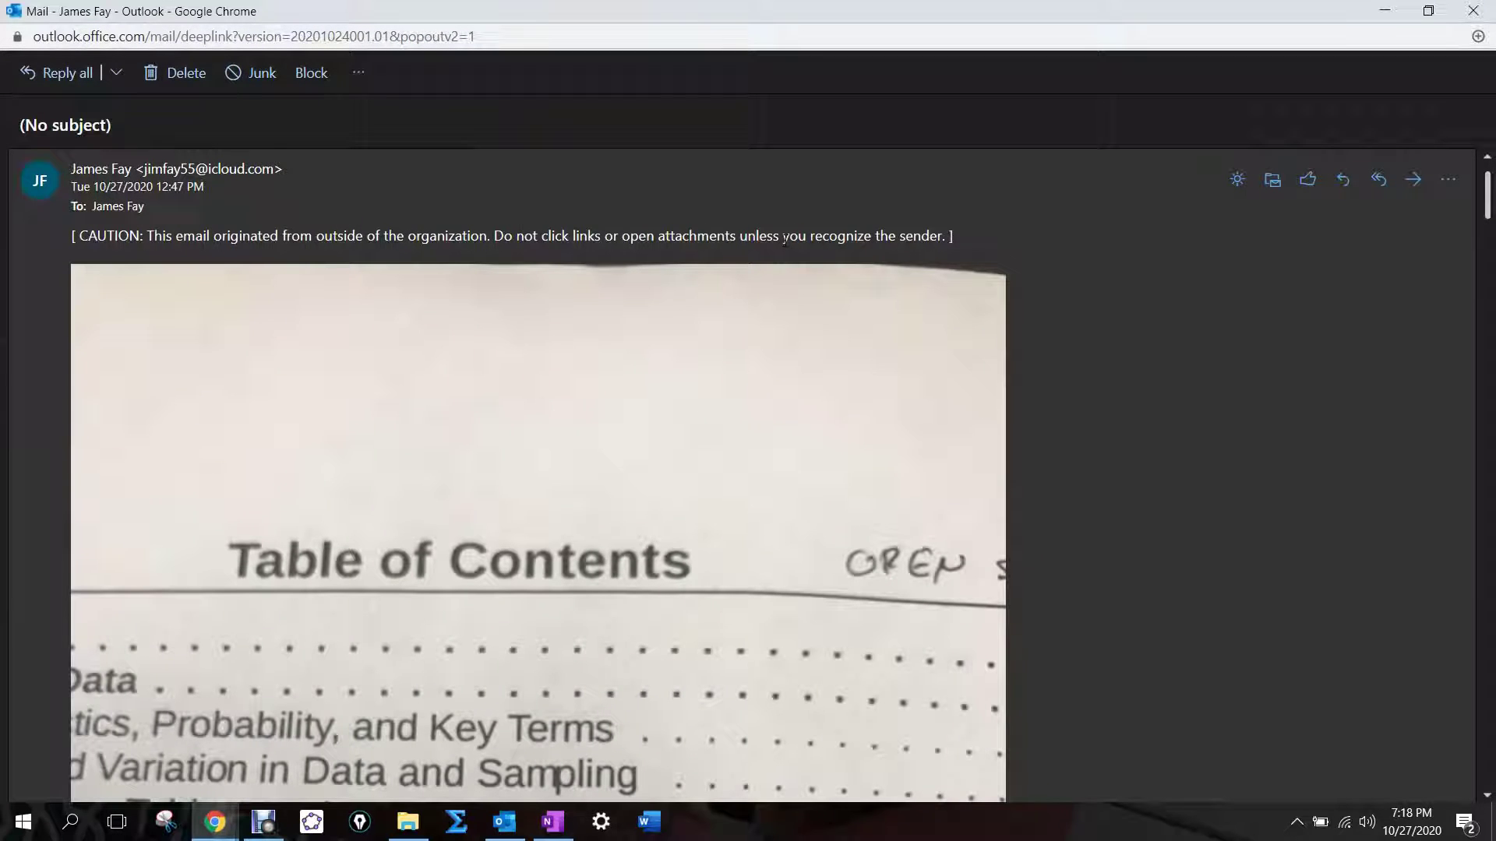
scroll(545, 287, down, 3)
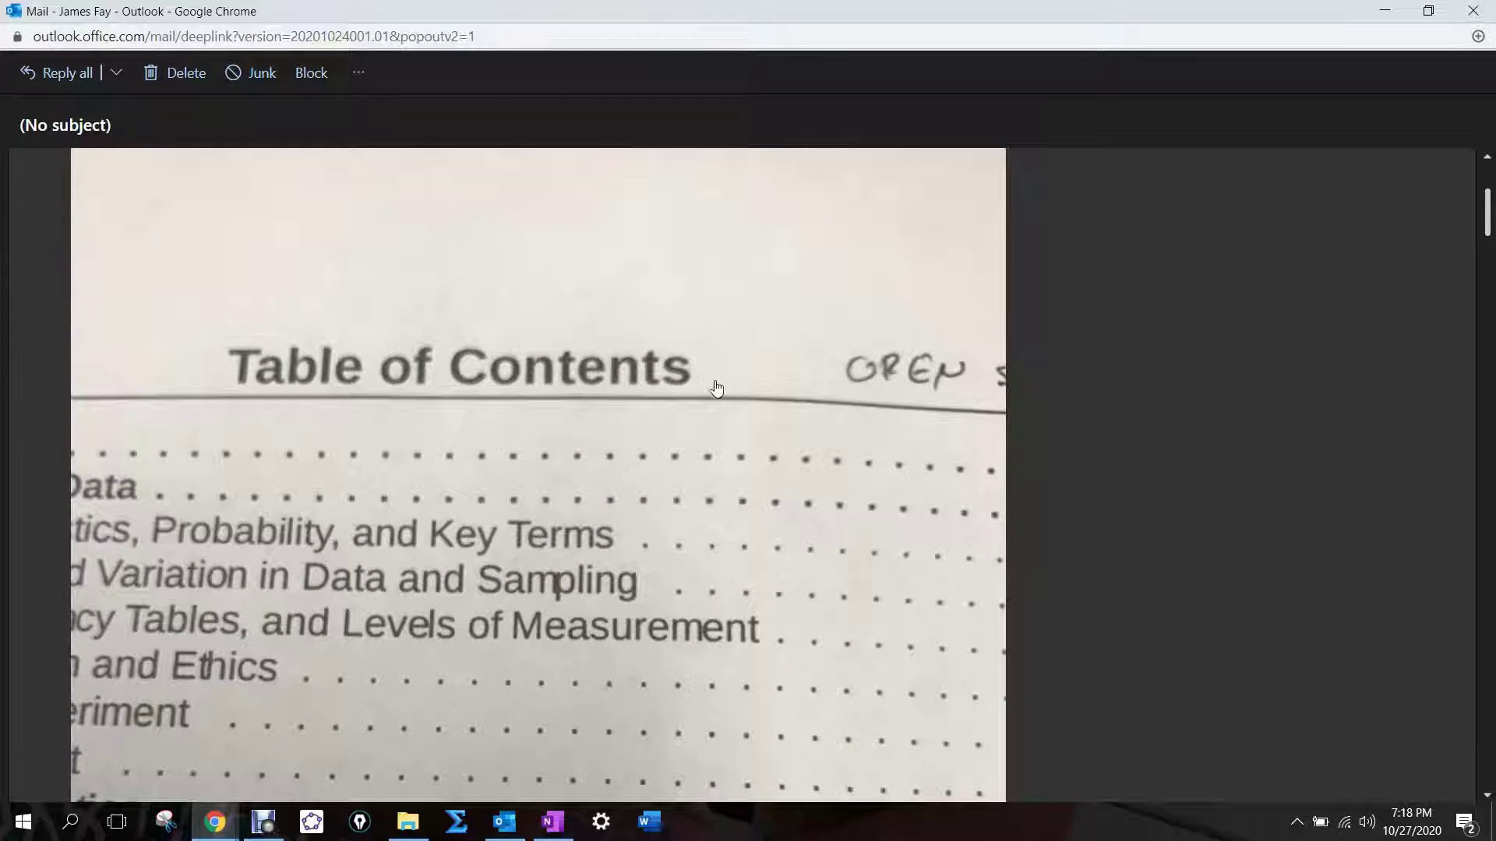
scroll(709, 382, up, 3)
scroll(707, 378, down, 20)
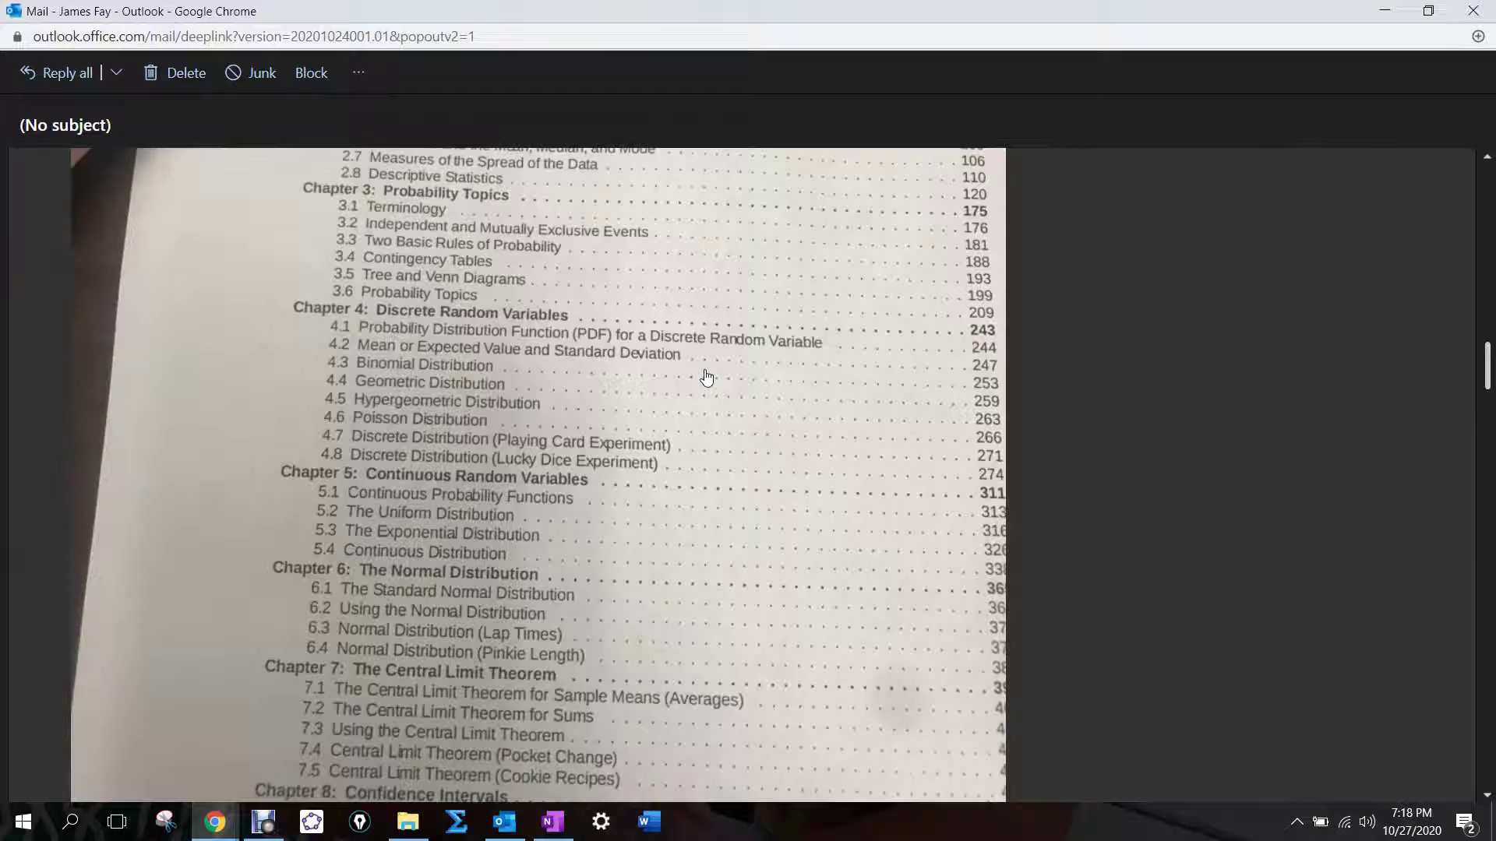
scroll(706, 378, down, 8)
scroll(701, 389, up, 20)
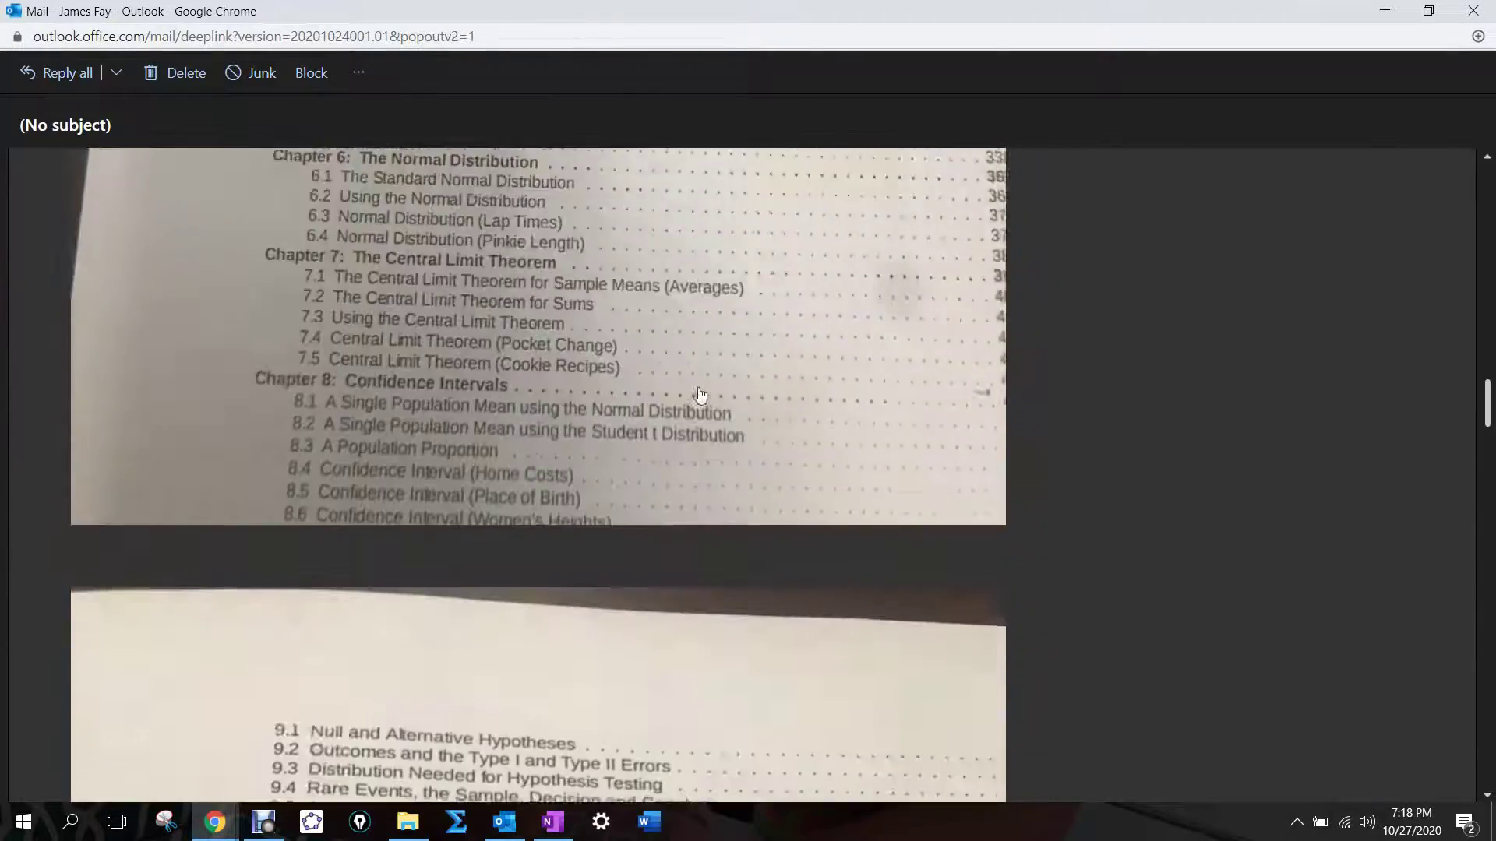
scroll(696, 397, up, 15)
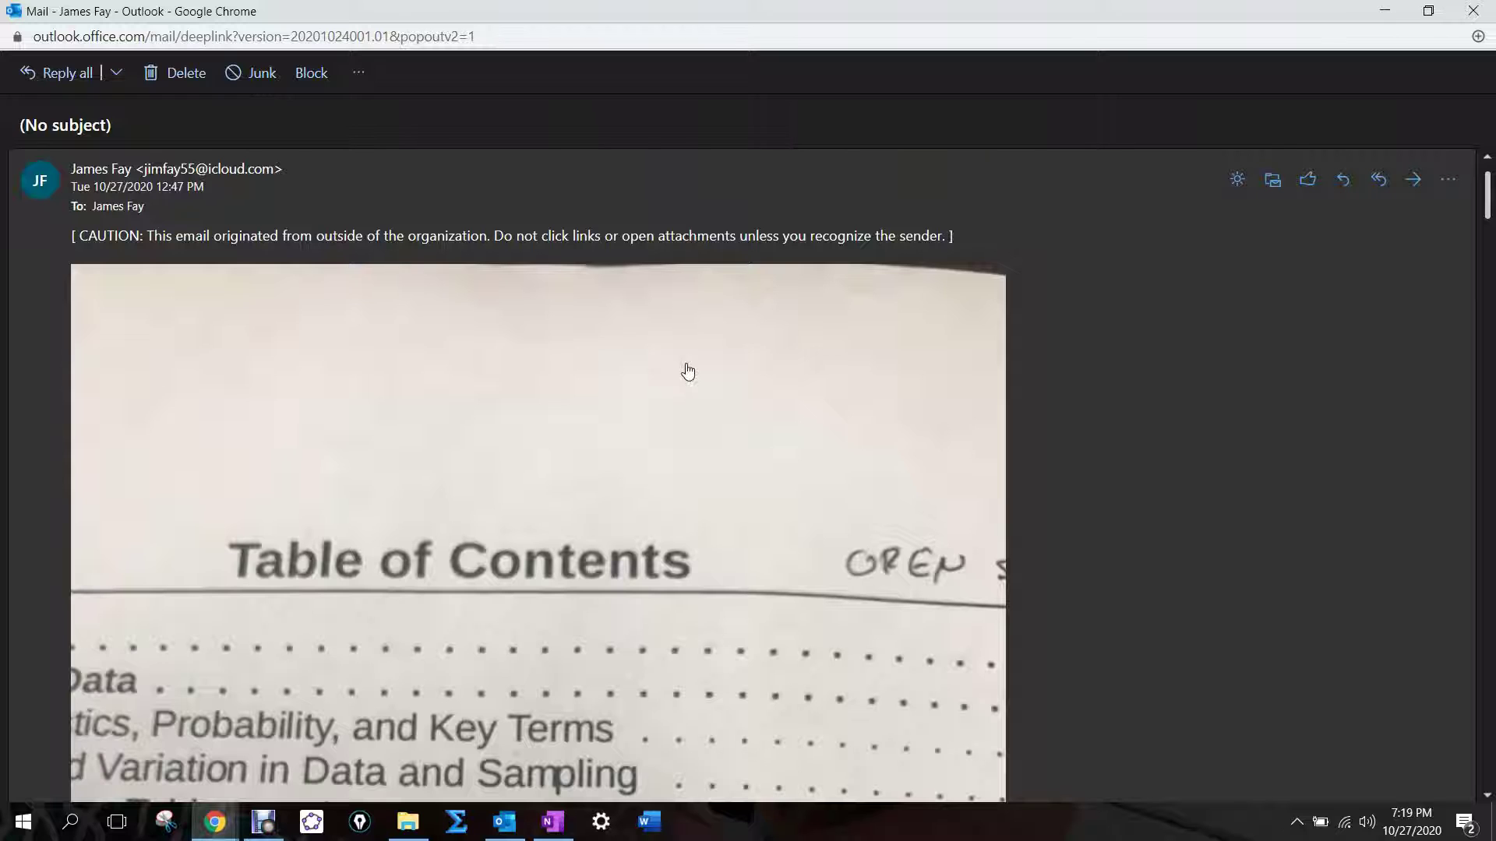
click(678, 365)
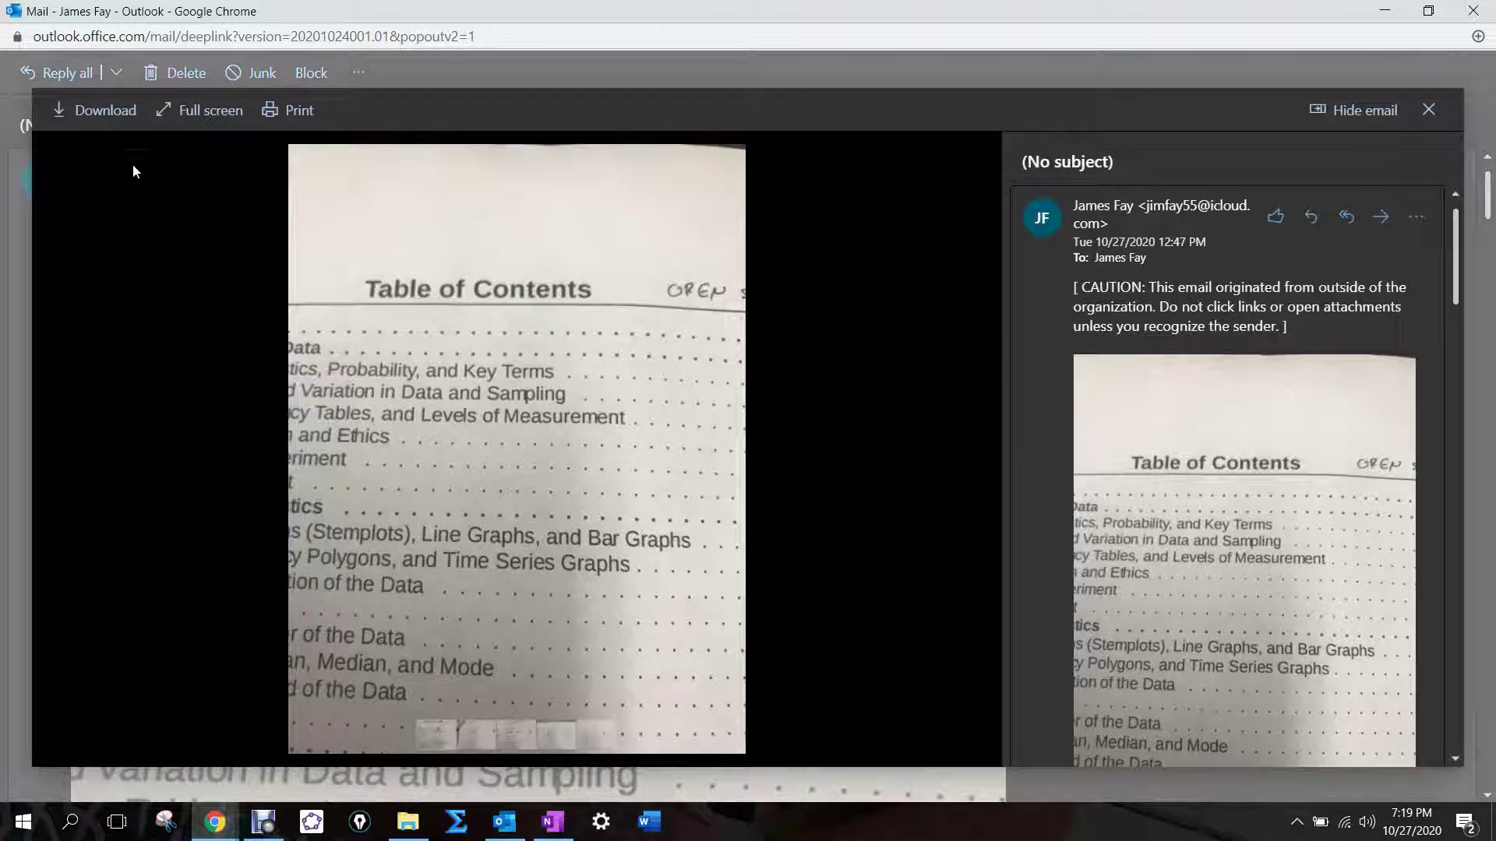
- Download IMG_6179 (2).jpg and drag it from the download bar onto the desktop
click(93, 110)
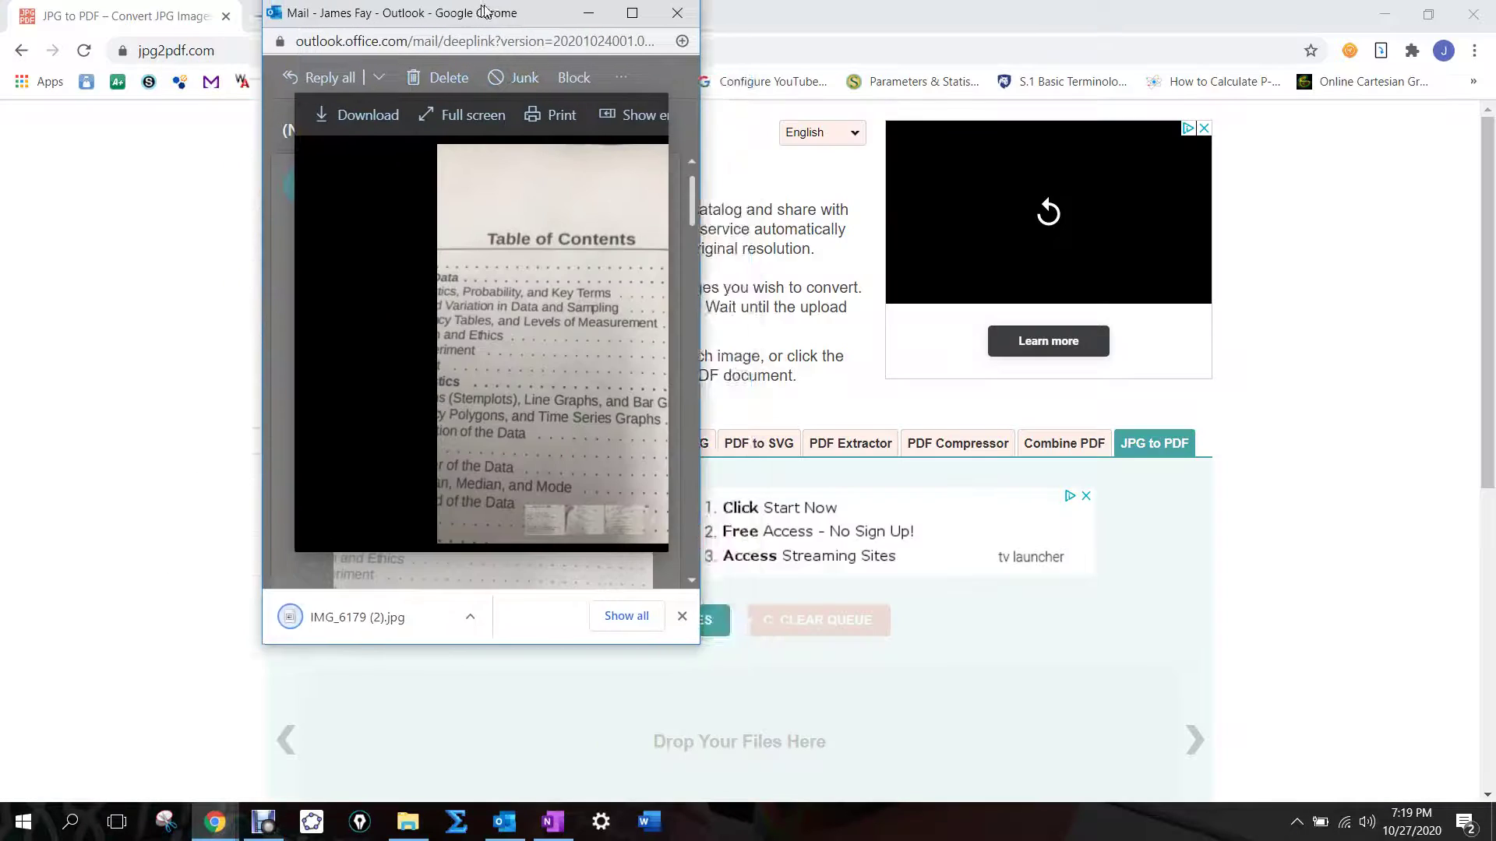
drag(373, 9, 661, 37)
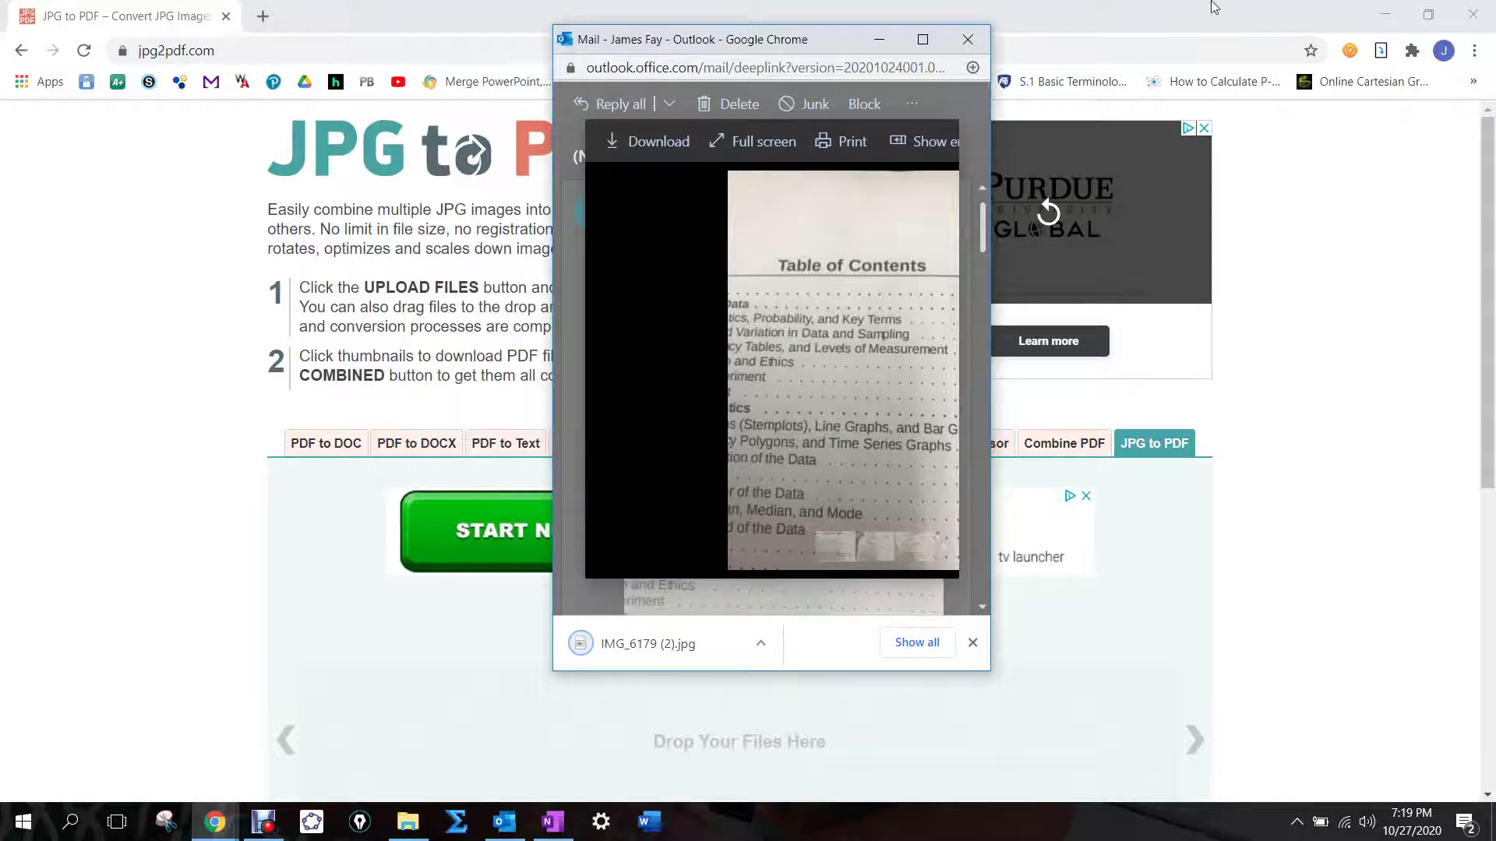
click(1381, 14)
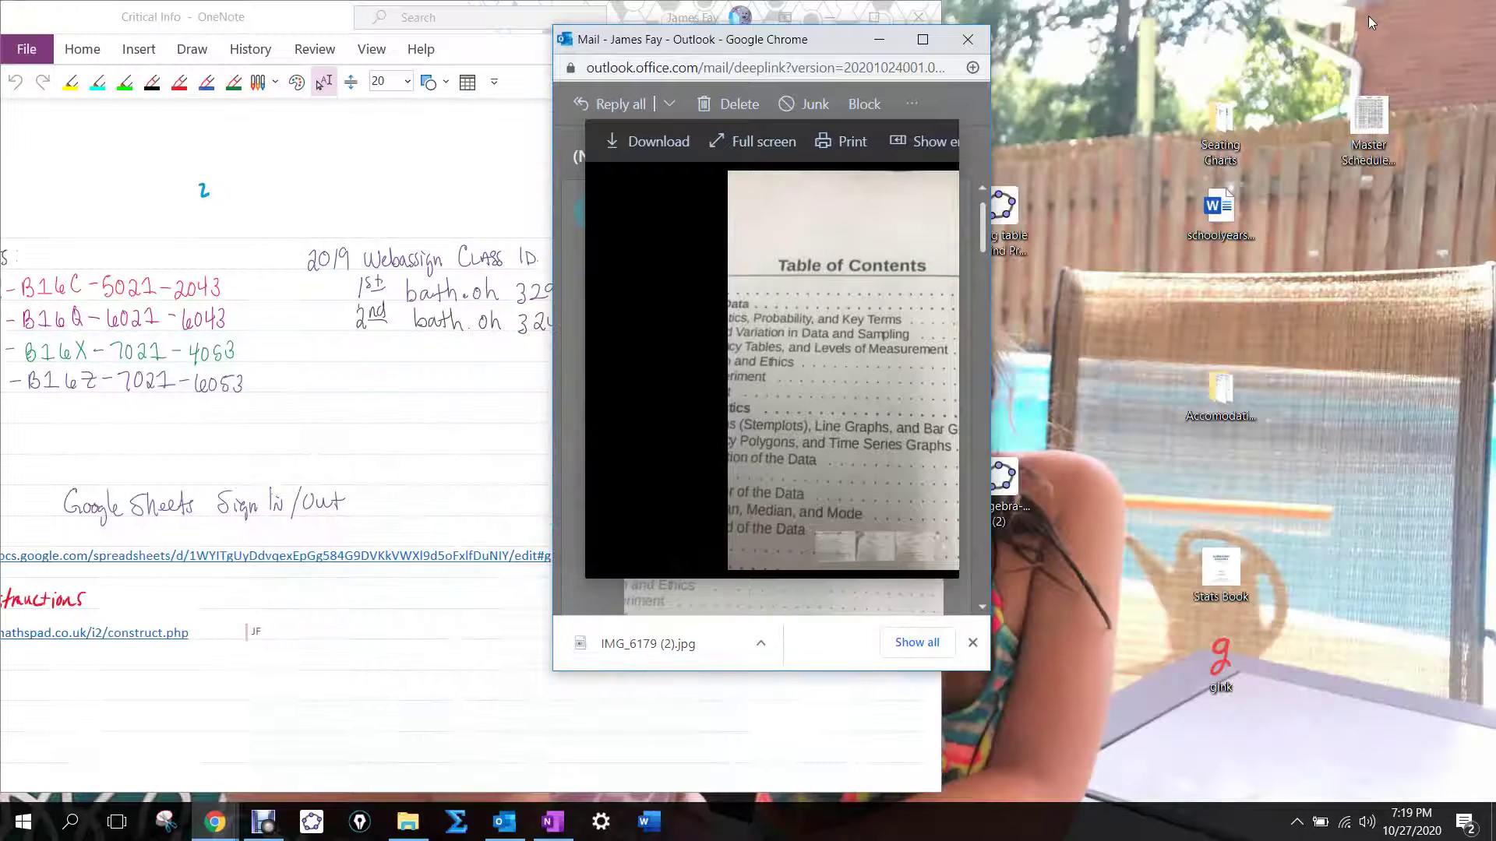
click(829, 17)
drag(635, 651, 356, 578)
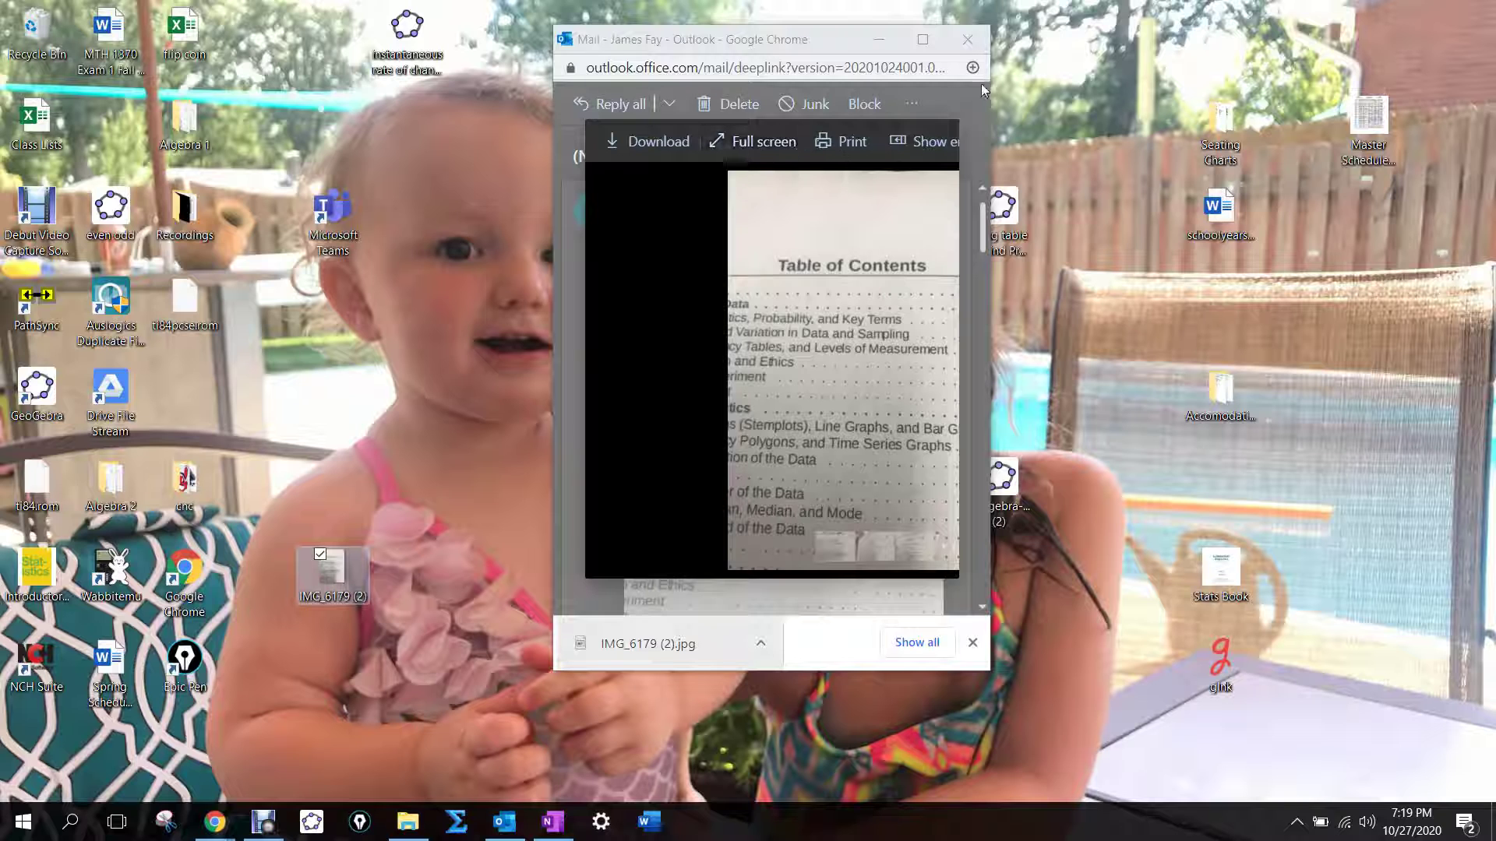
click(995, 103)
drag(995, 103, 1381, 104)
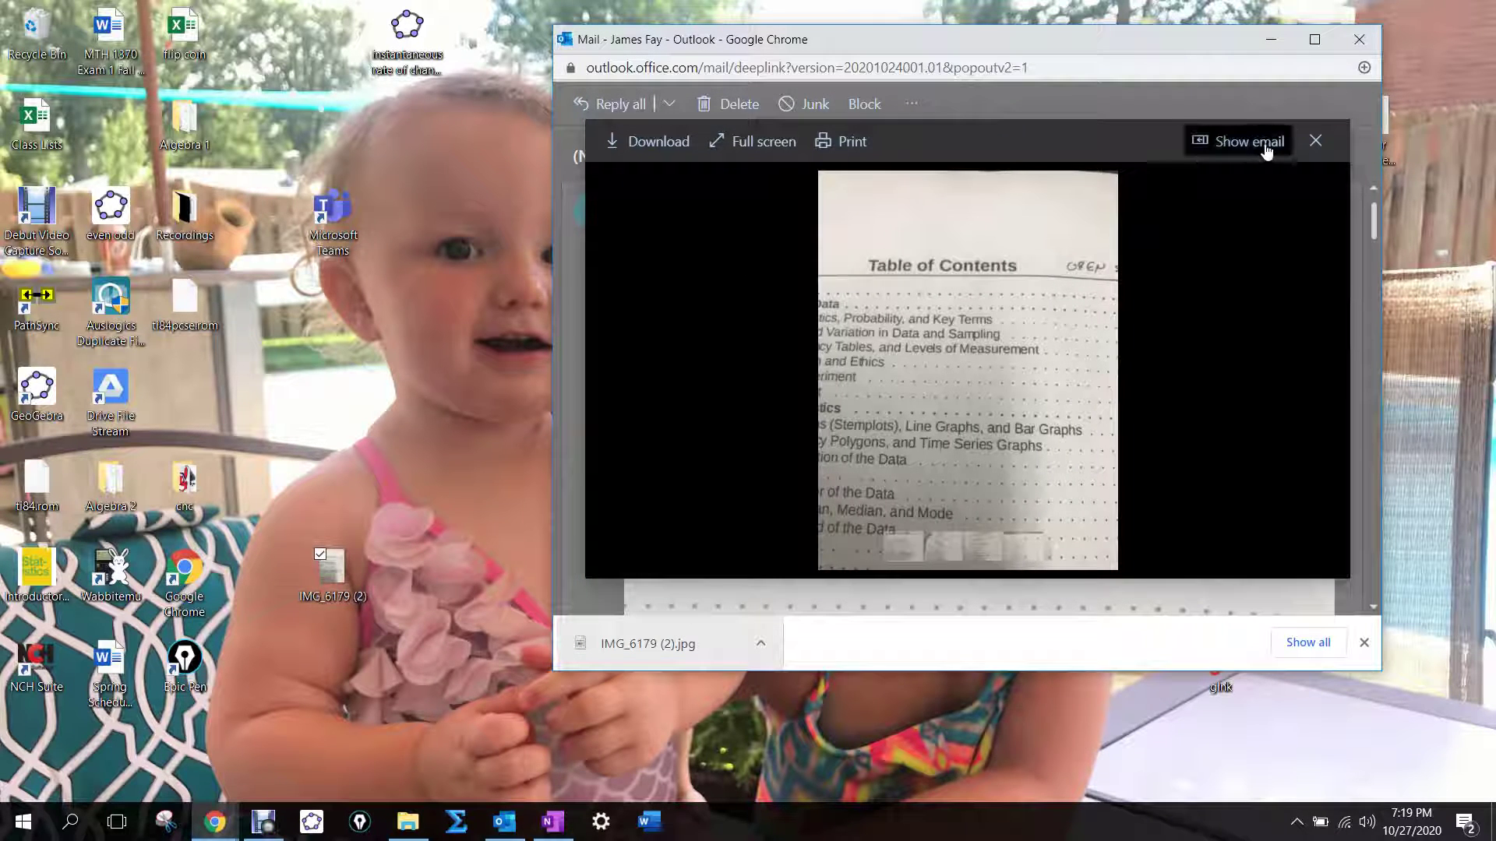
- Move to IMG_6180, download it and place IMG_6180 (1).jpg on the desktop
click(1263, 147)
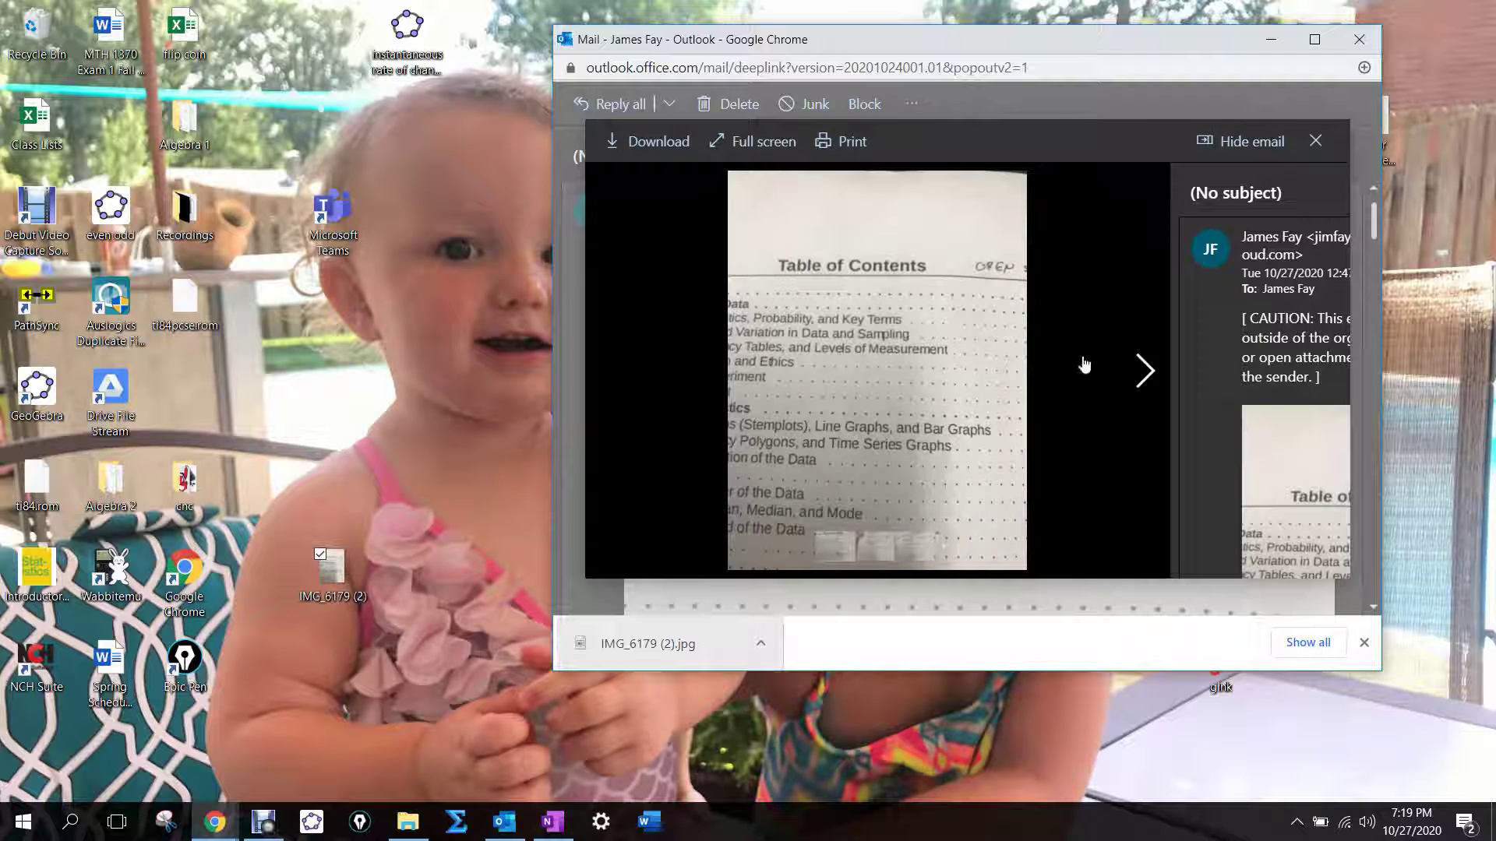
scroll(1237, 381, down, 2)
scroll(1237, 381, down, 3)
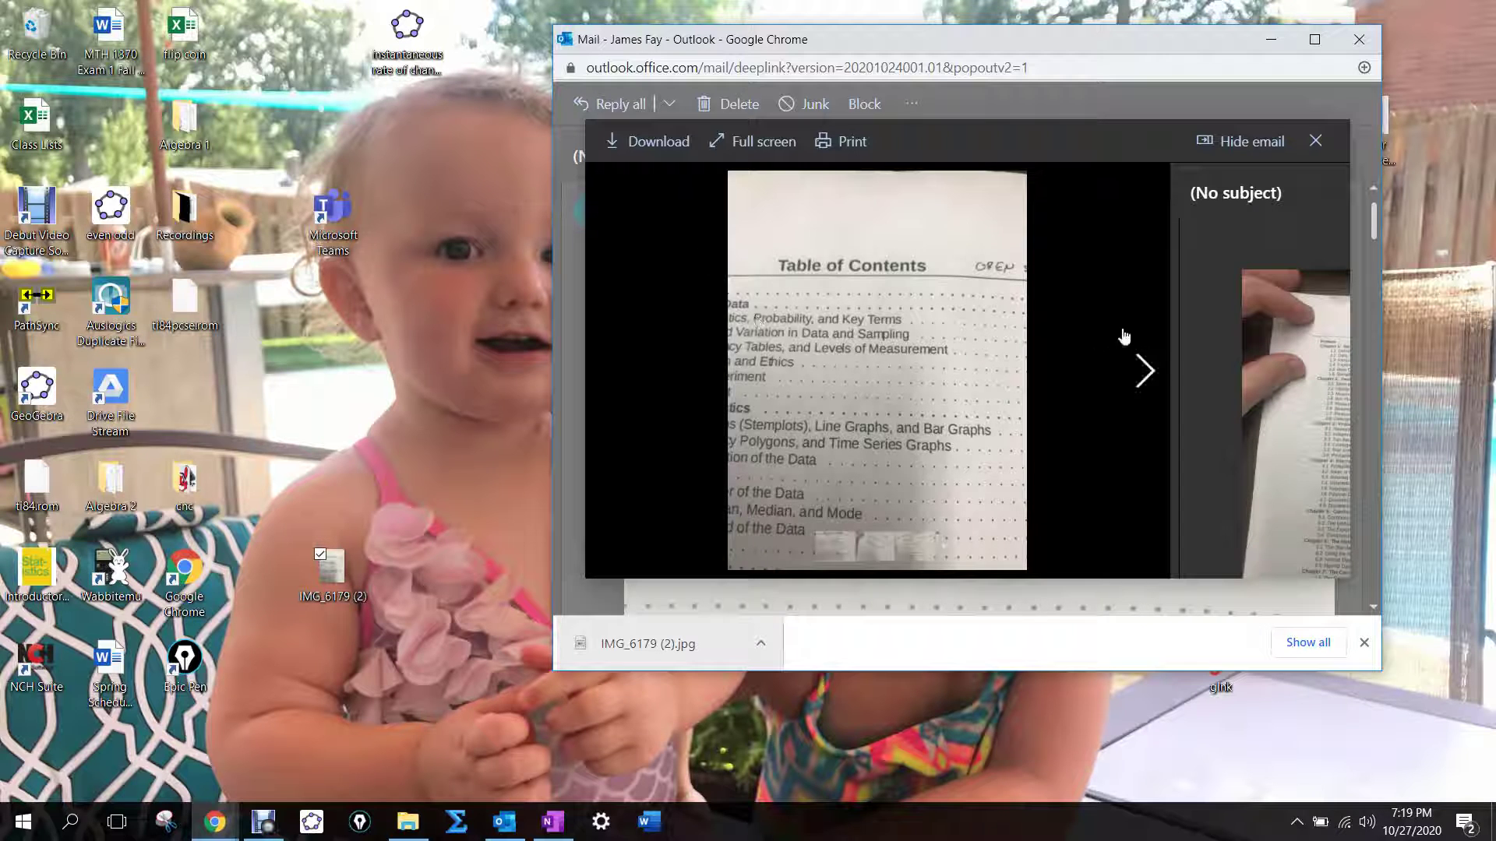
click(1147, 370)
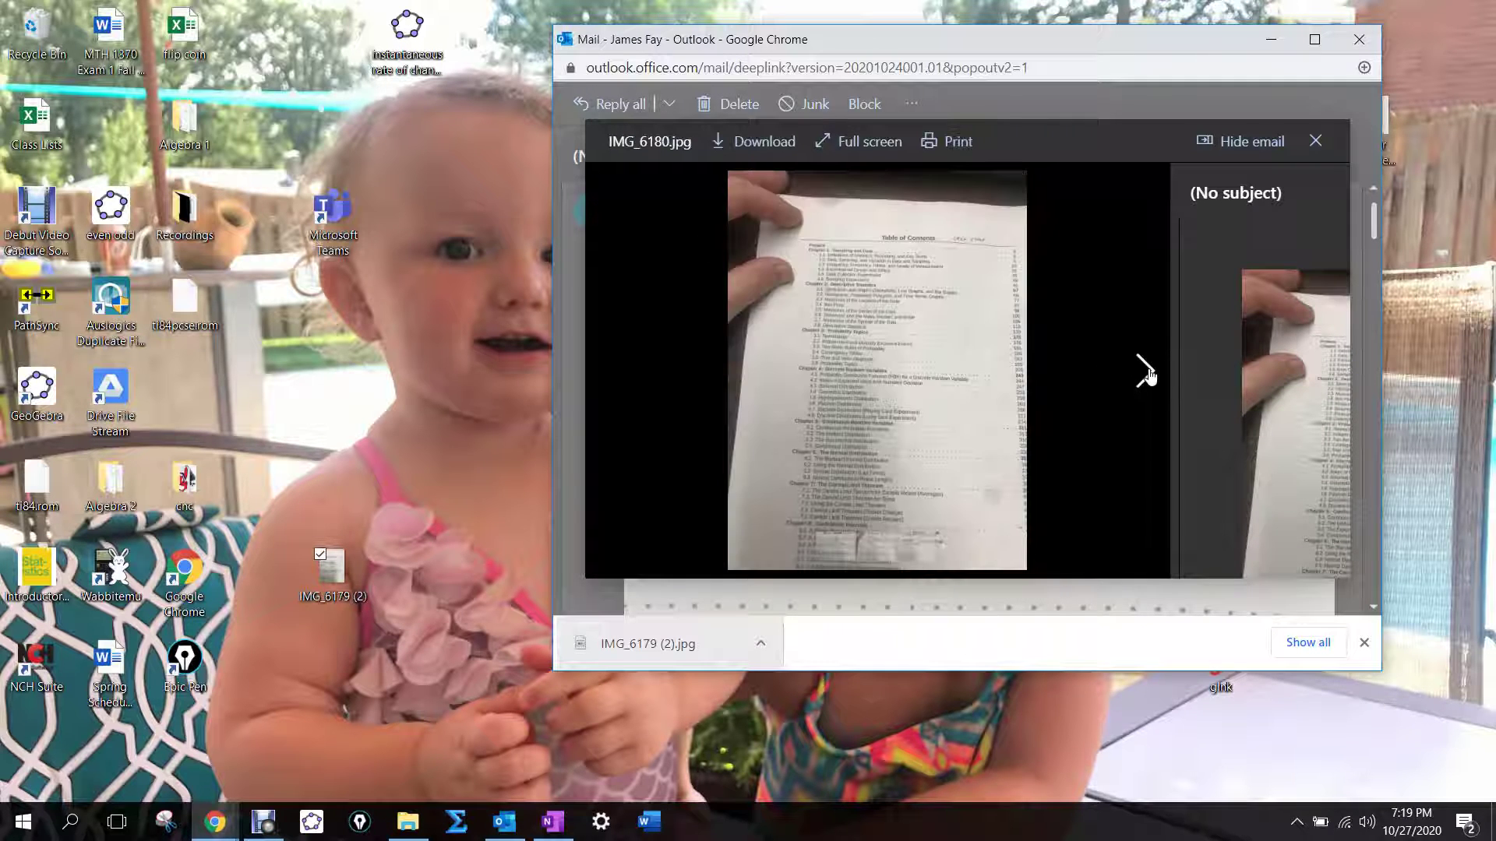
click(759, 142)
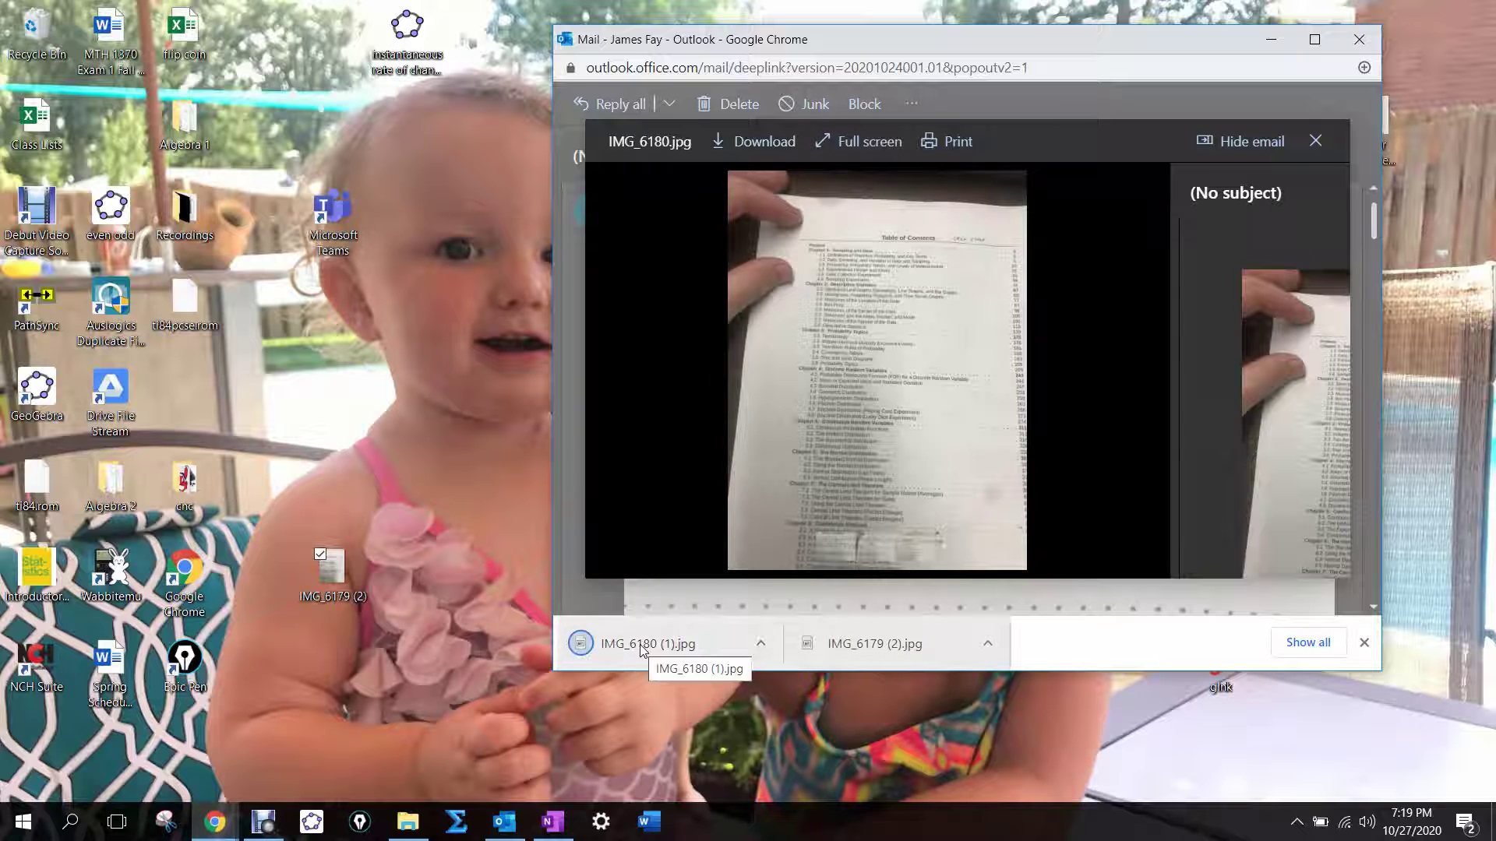
drag(640, 651, 343, 665)
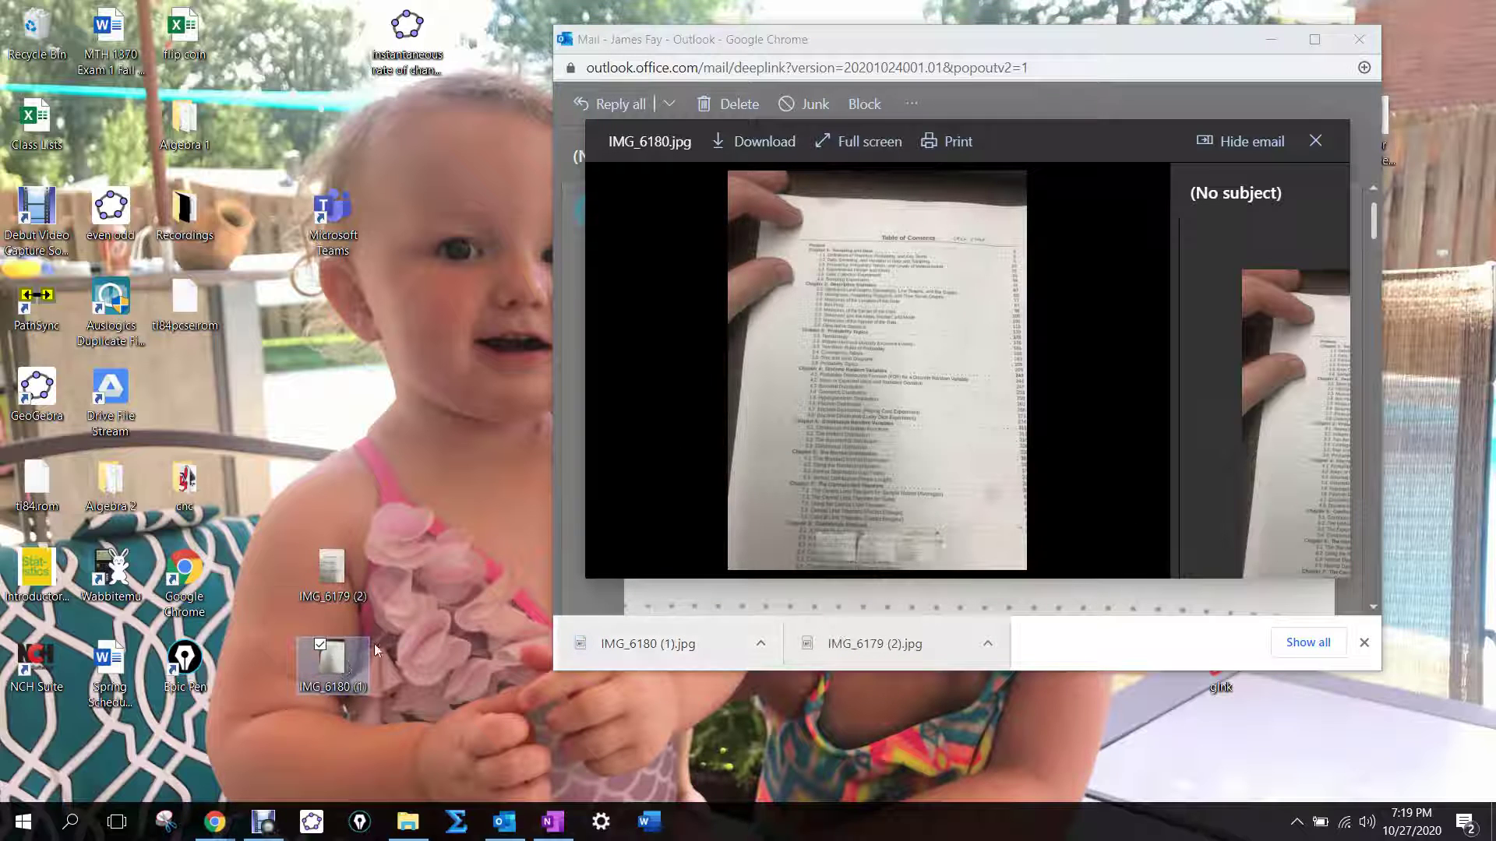
- Advance to IMG_6181, download it and place IMG_6181 (1).jpg on the desktop
mouse_move(740, 405)
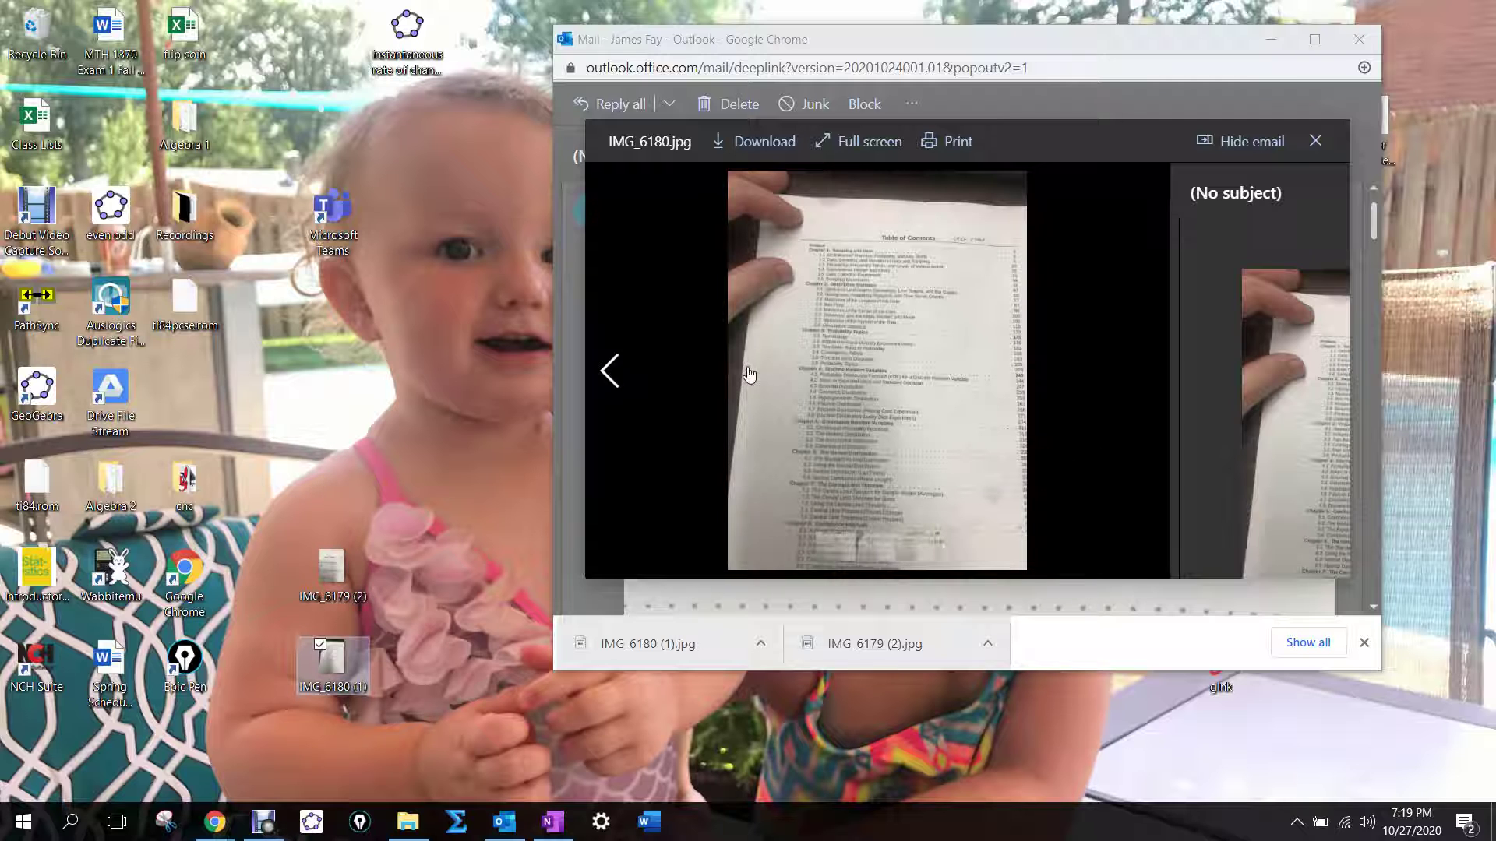
click(1144, 370)
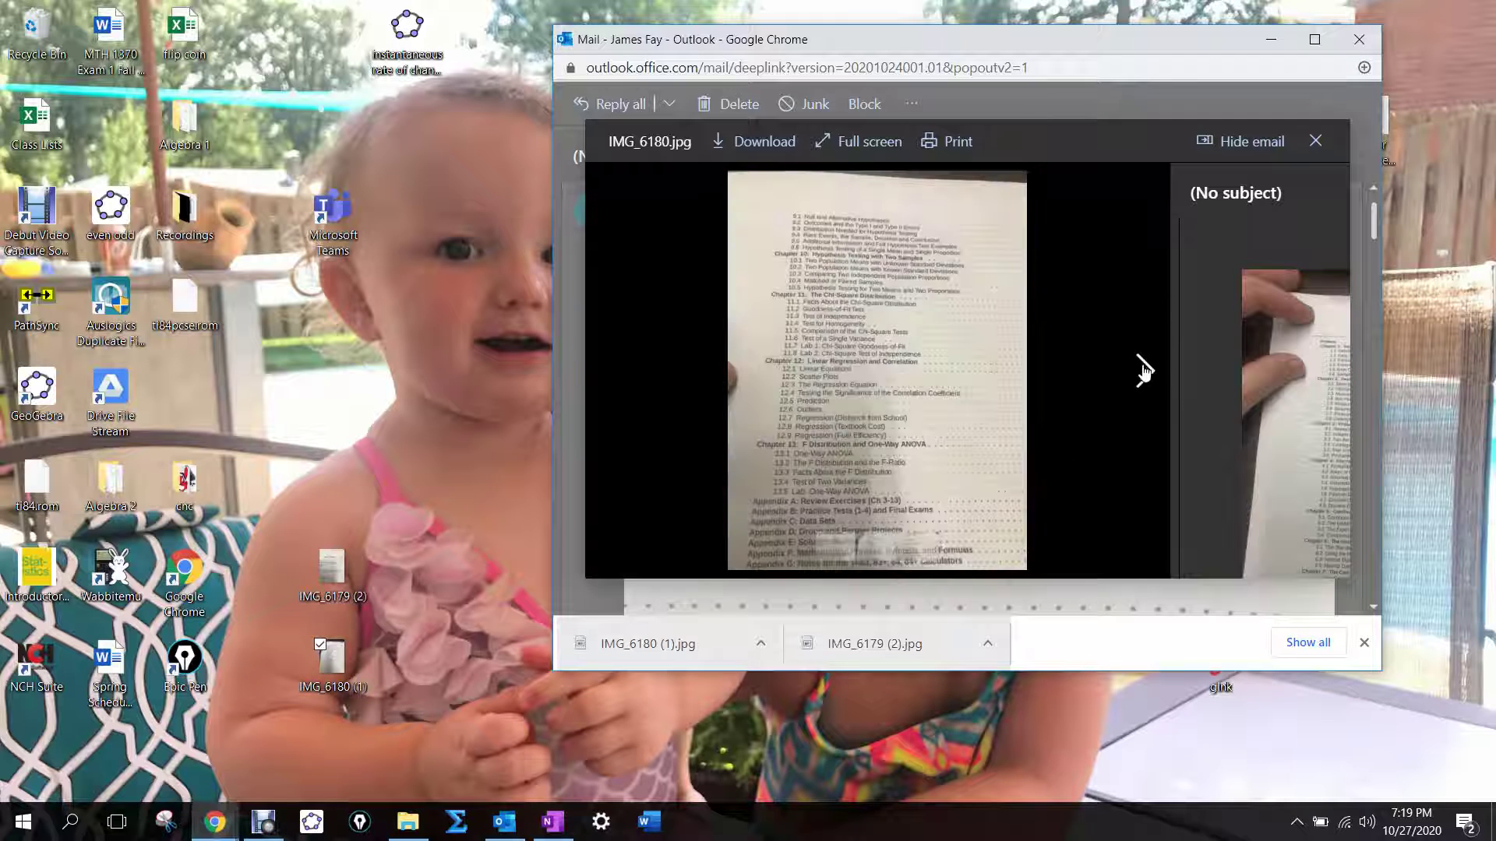
click(761, 150)
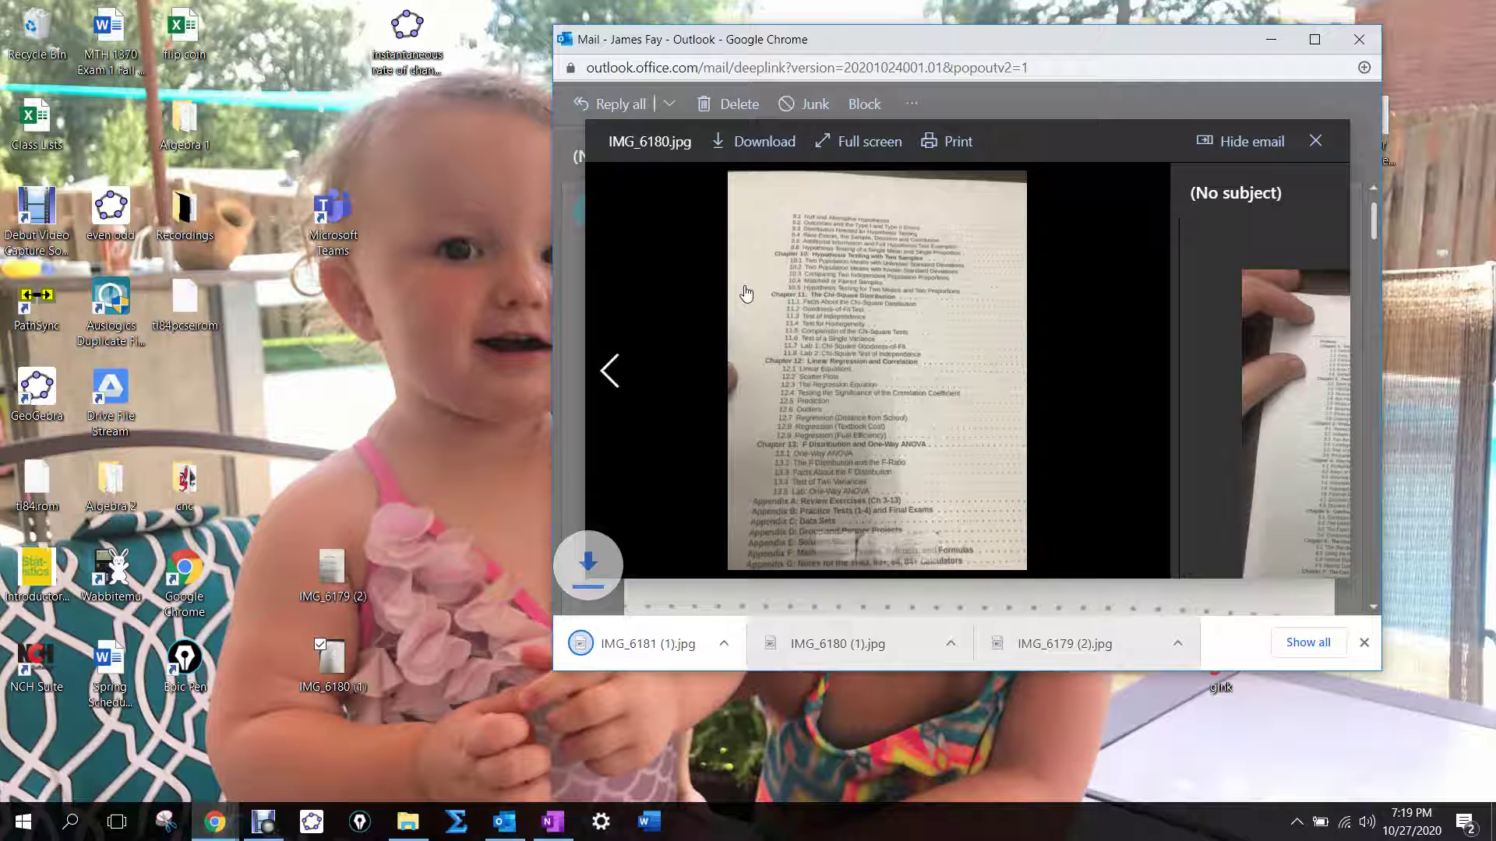
drag(661, 651, 380, 458)
- Open the frequency-table photo, download it and place IMG_6182 (1).jpg on the desktop
mouse_move(896, 605)
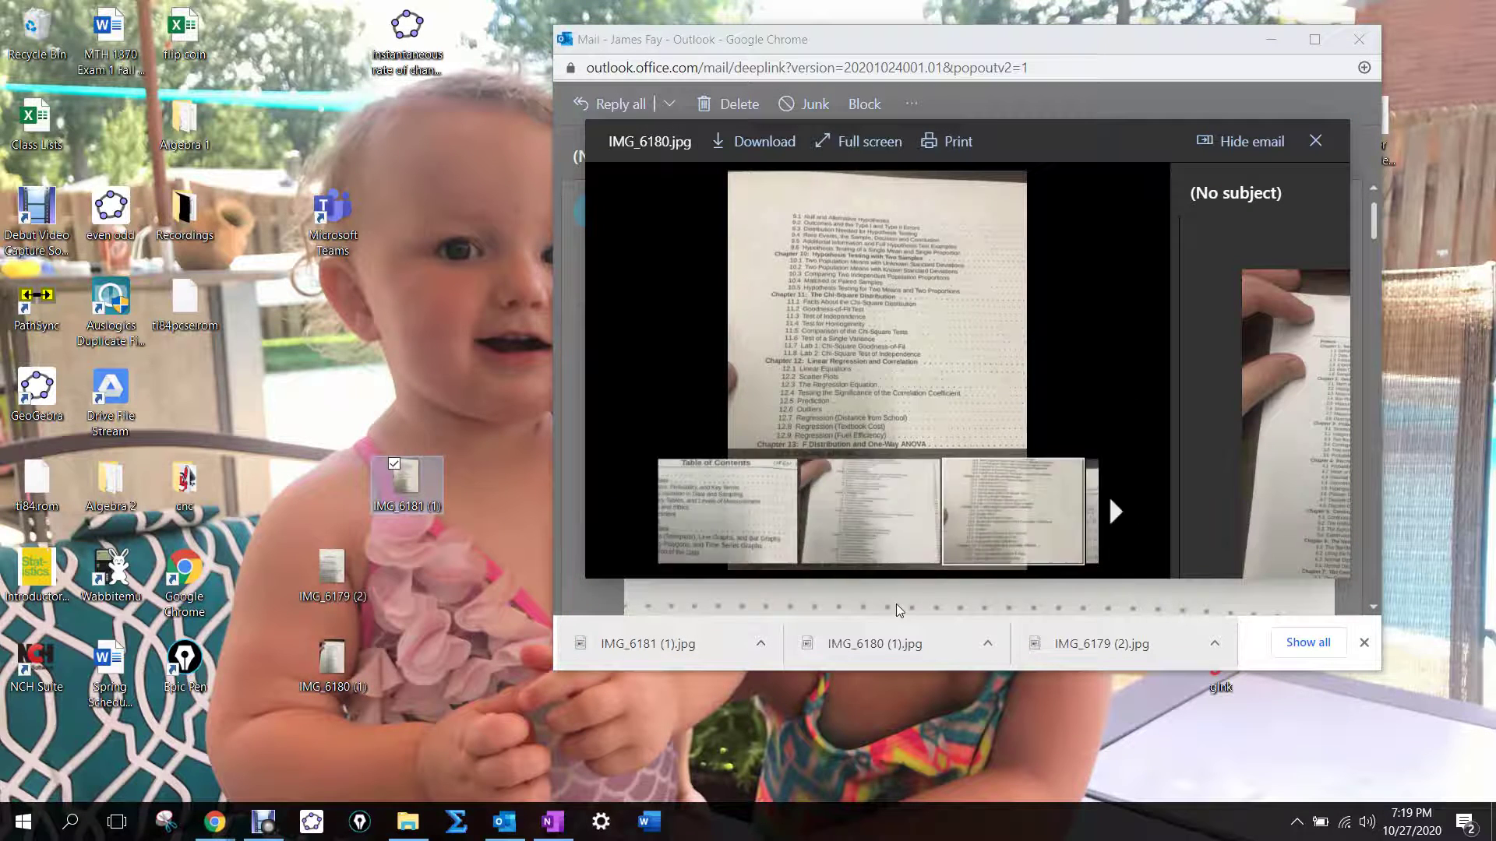
click(1144, 516)
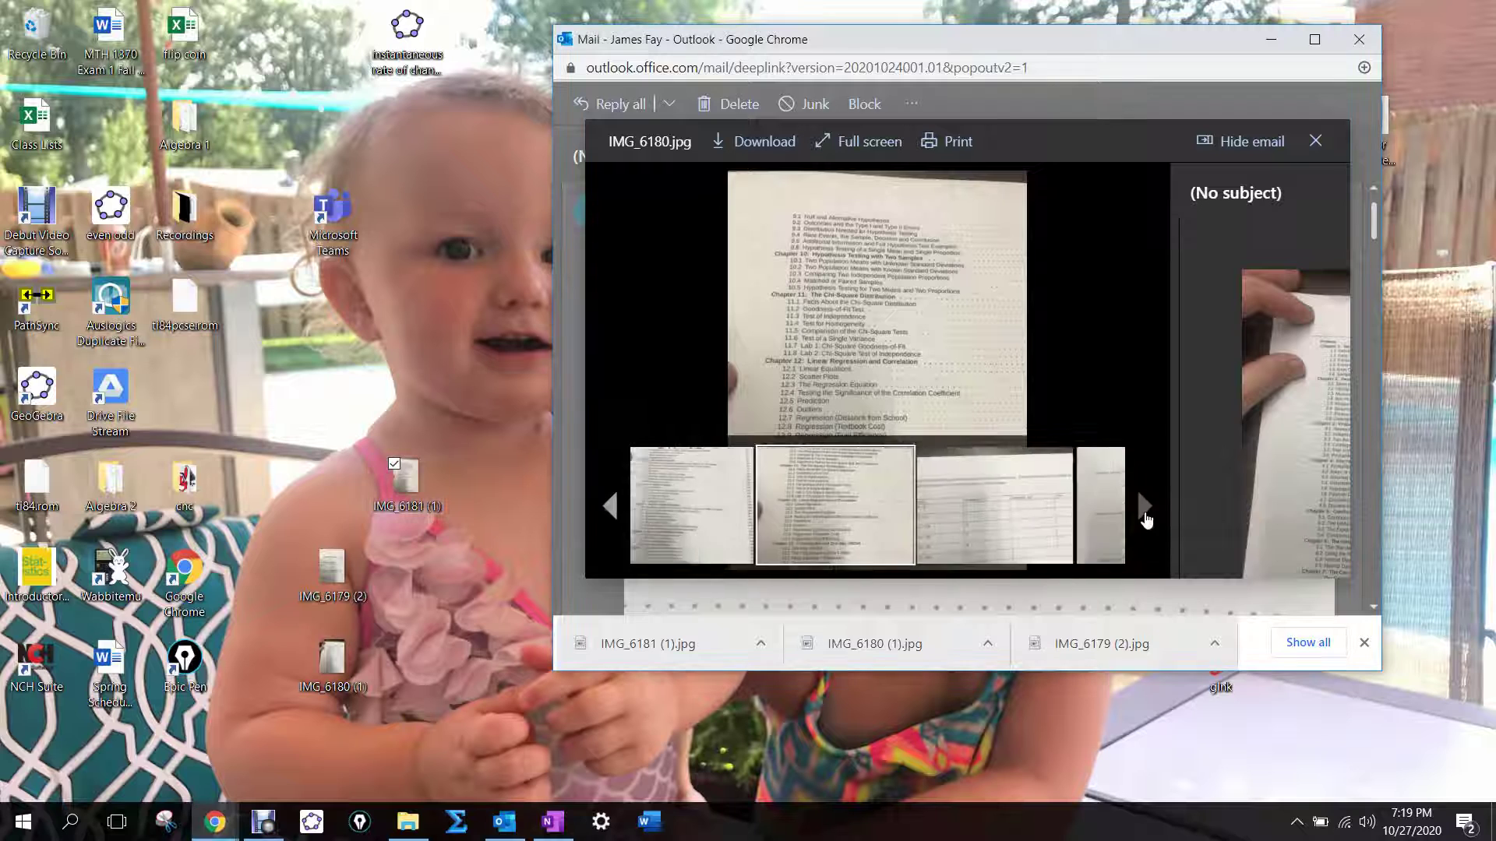
click(895, 528)
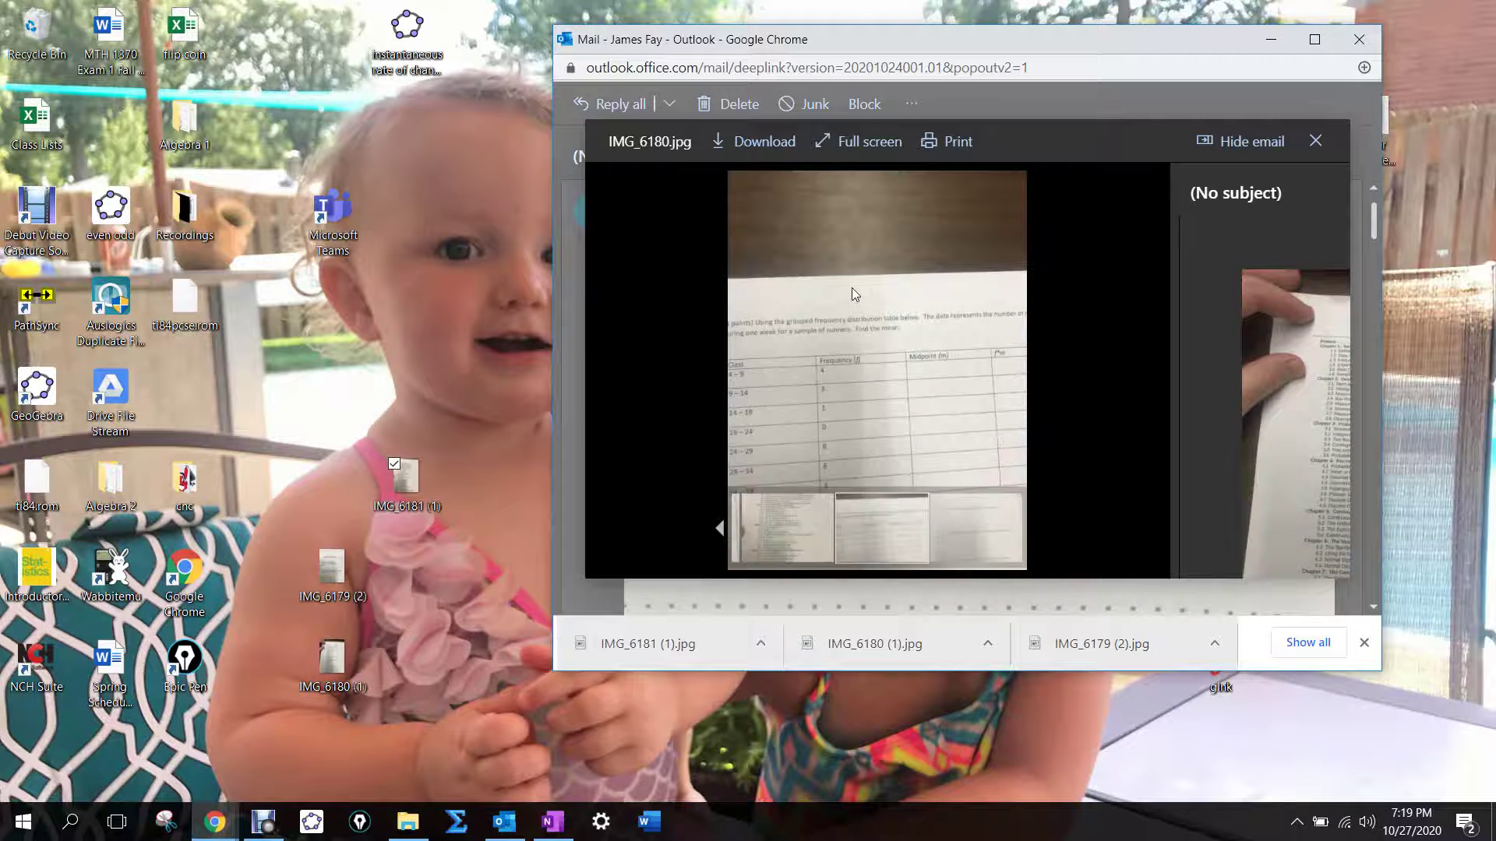
click(762, 142)
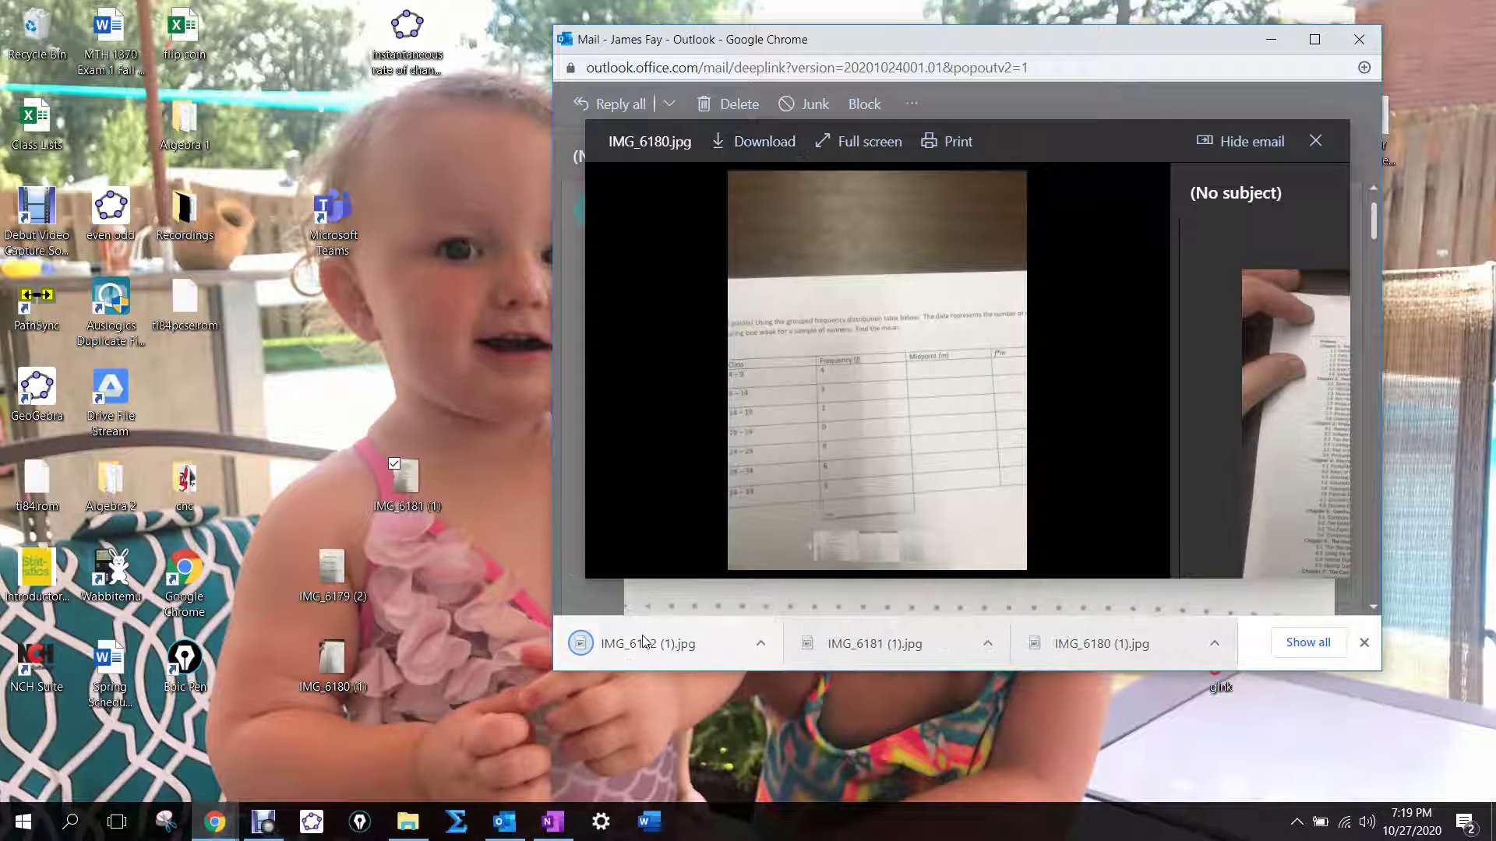
drag(623, 644, 360, 411)
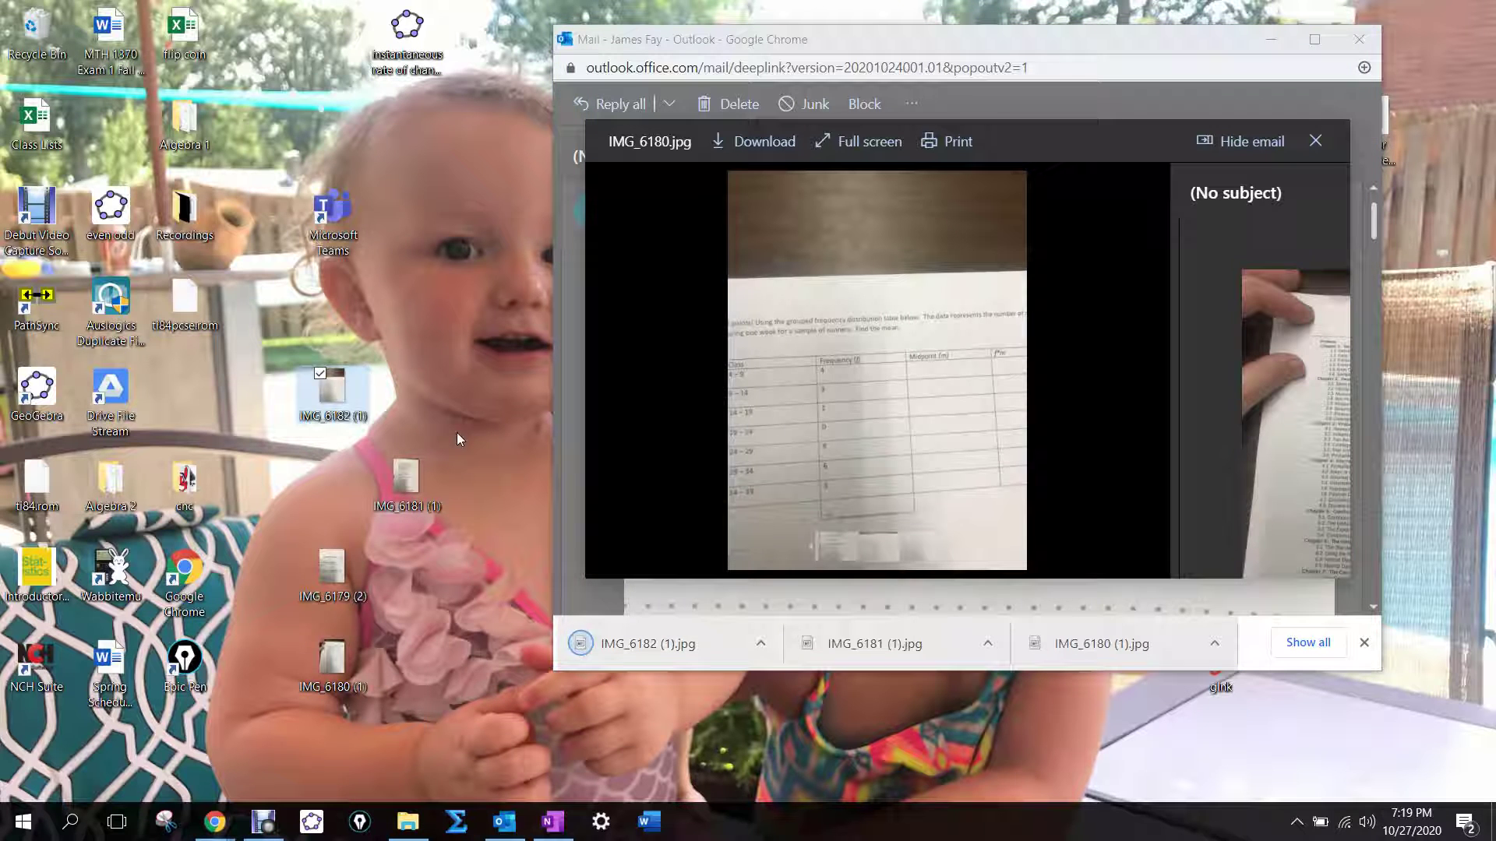
- Minimize the email window and move IMG_6181 (1) and IMG_6182 (1) beside the other photos
click(1271, 39)
drag(405, 479, 405, 661)
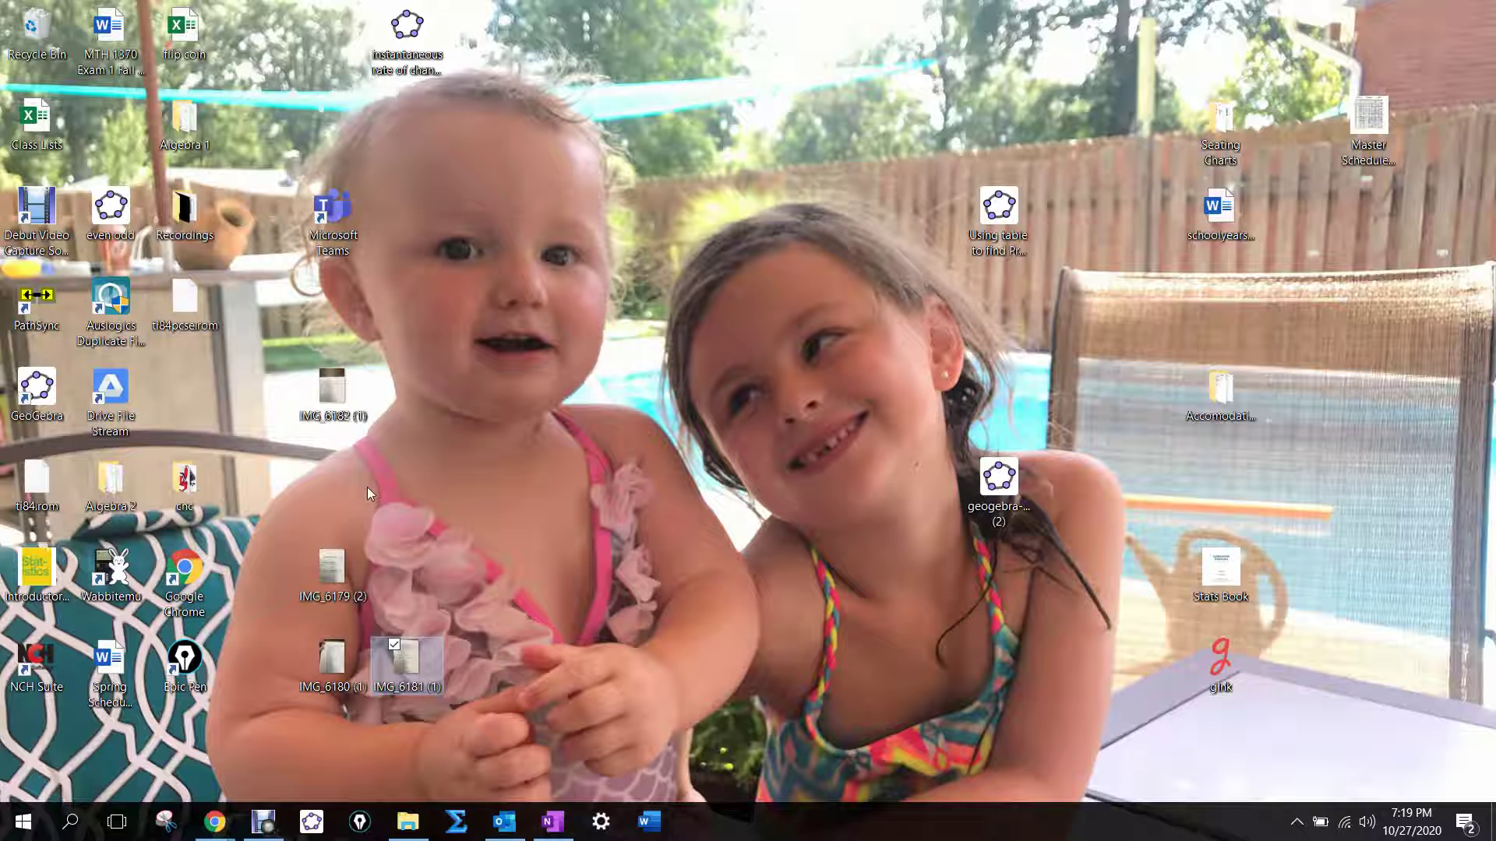
click(362, 378)
drag(362, 378, 422, 564)
click(326, 519)
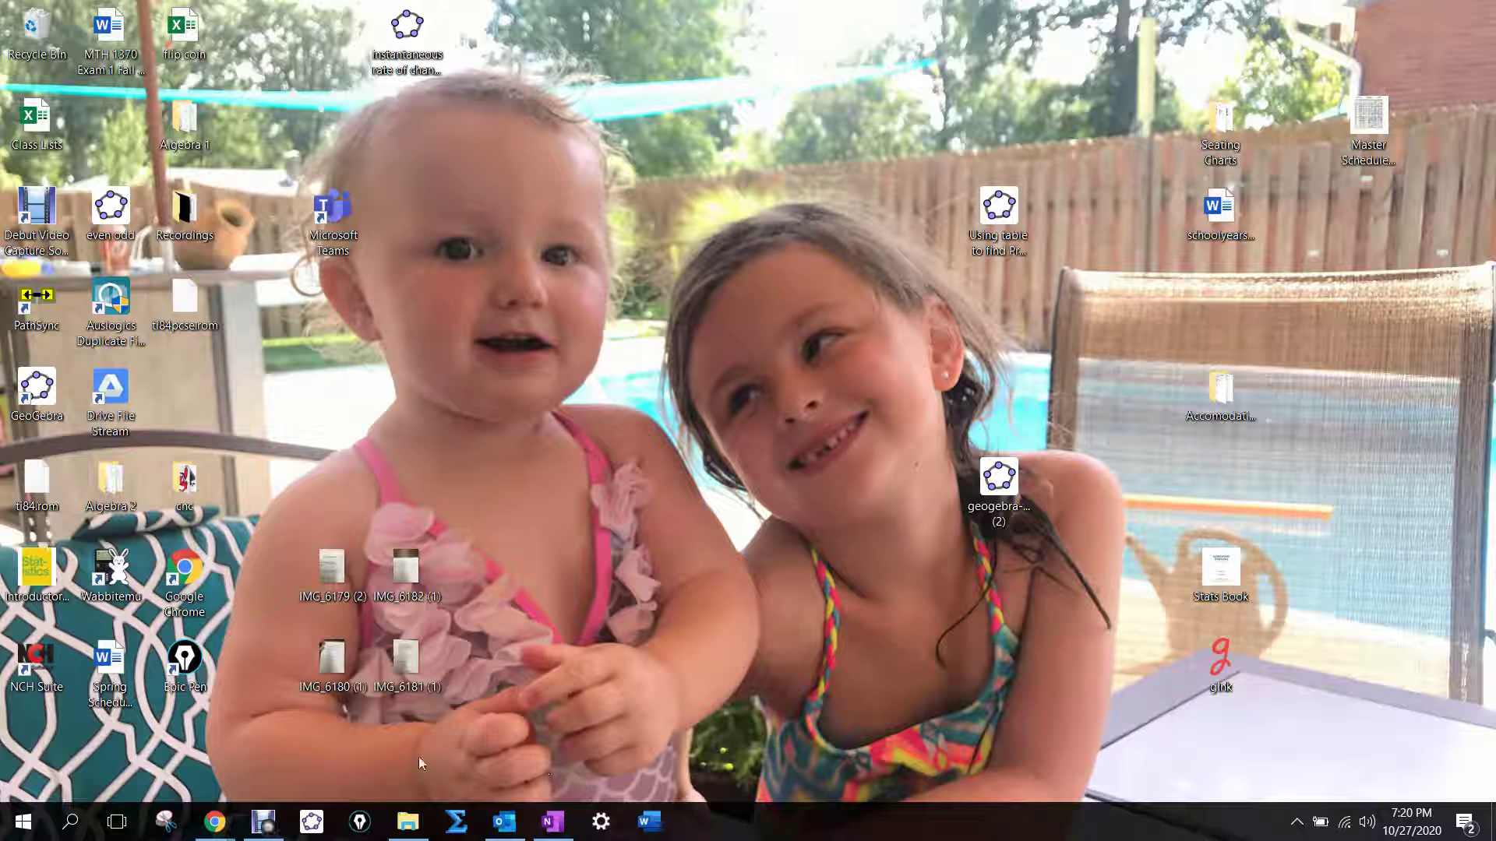
- Bring the jpg2pdf.com JPG to PDF page to the front and scroll to its upload area
mouse_move(218, 820)
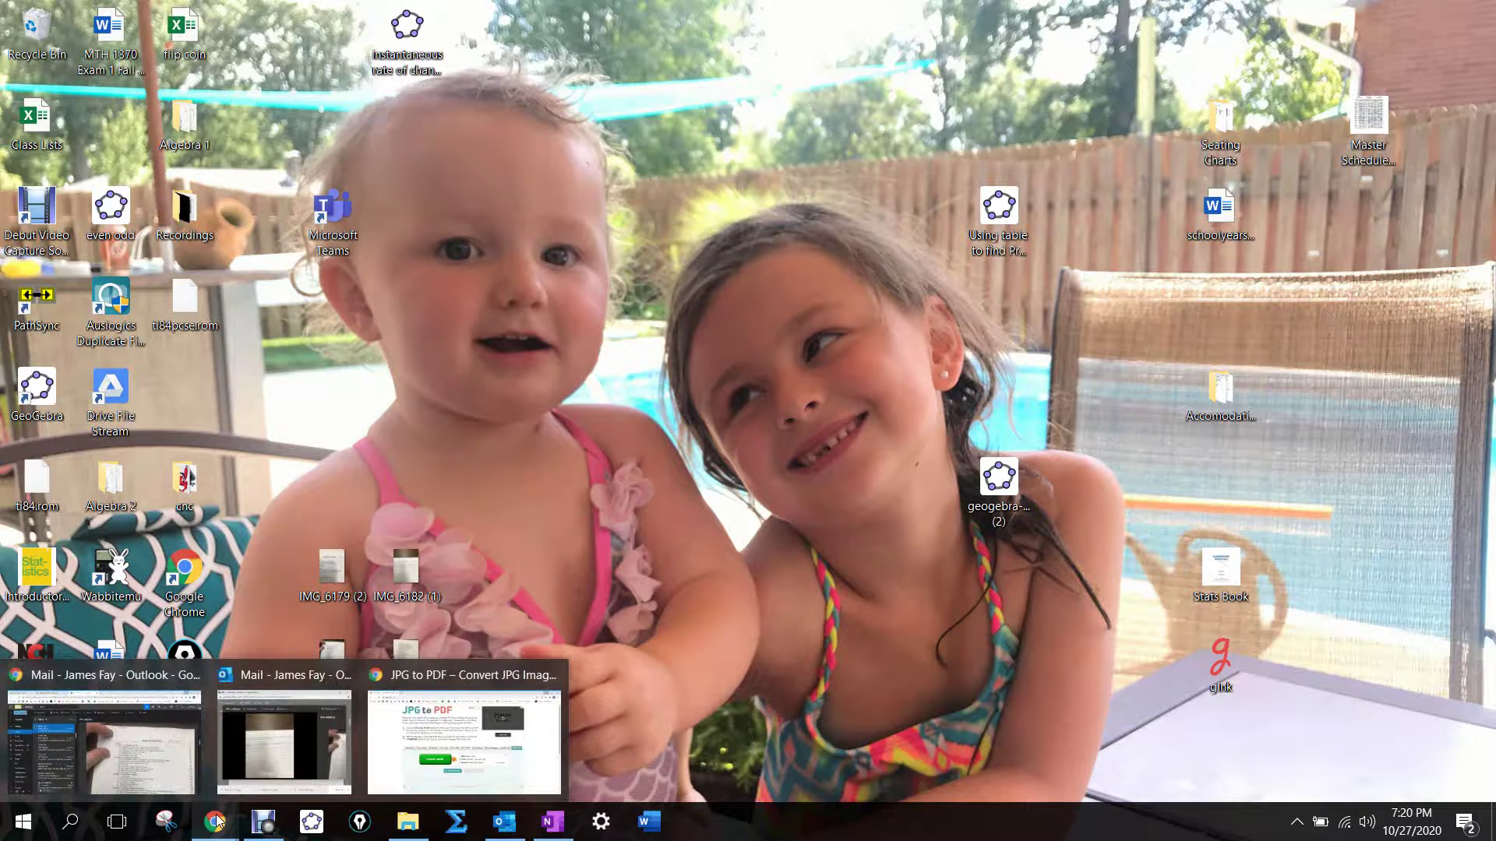
click(389, 740)
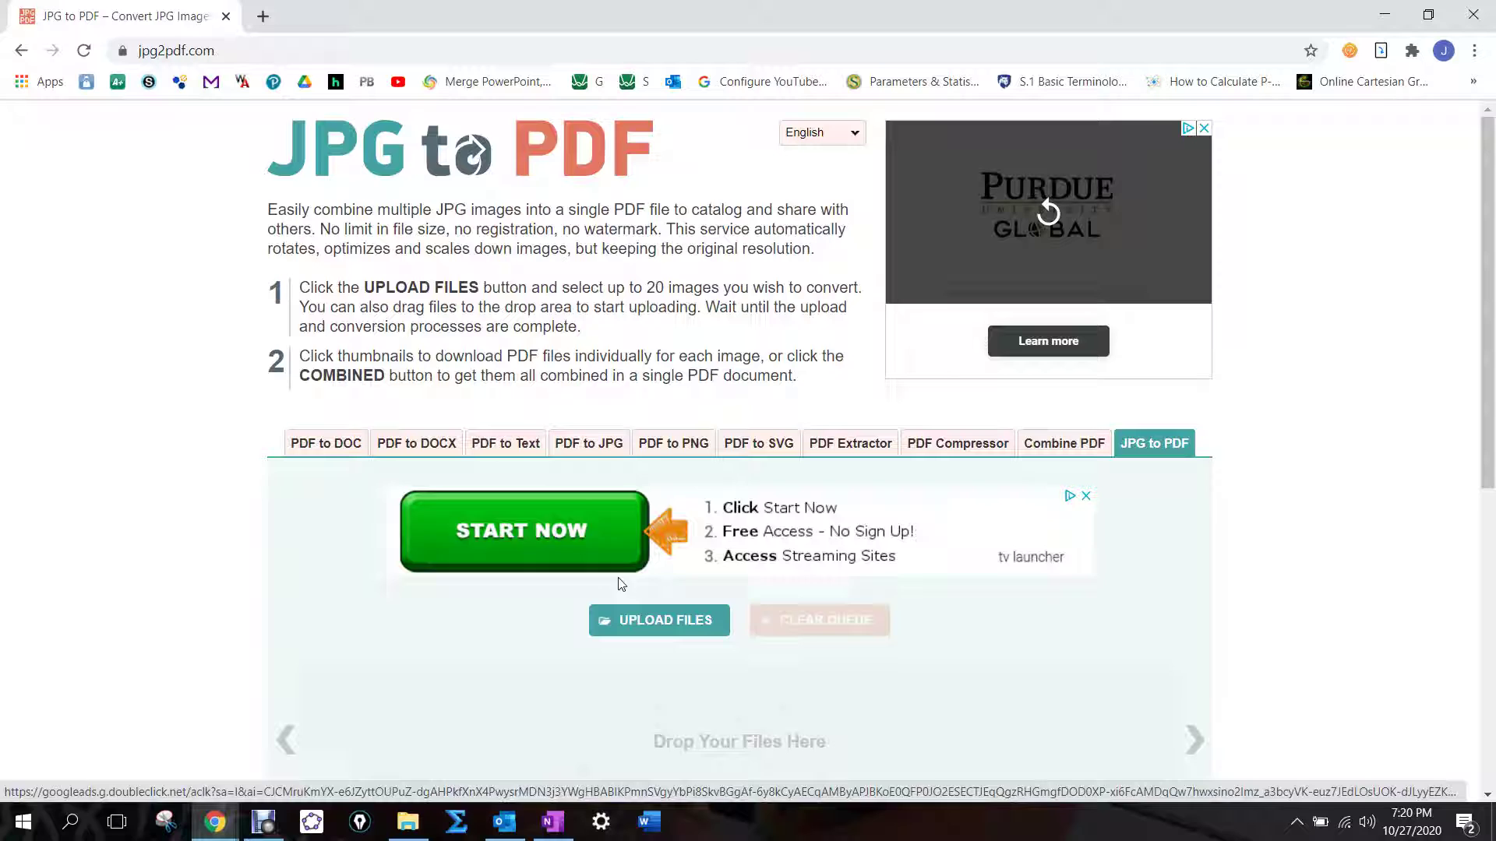
scroll(777, 609, down, 3)
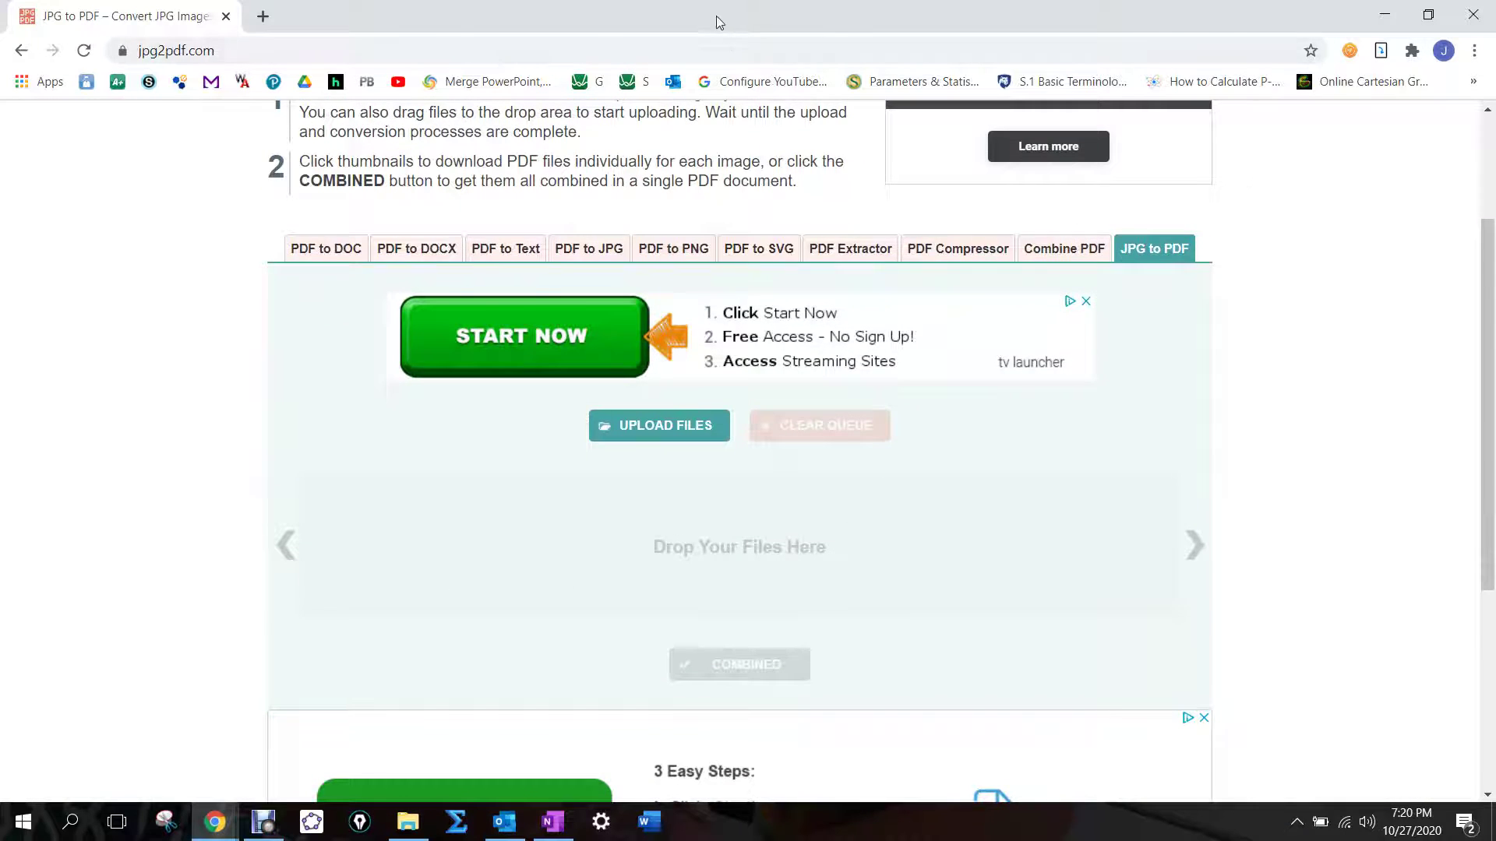
- Select the four IMG photos on the desktop and drop them into jpg2pdf.com's upload area
double_click(717, 15)
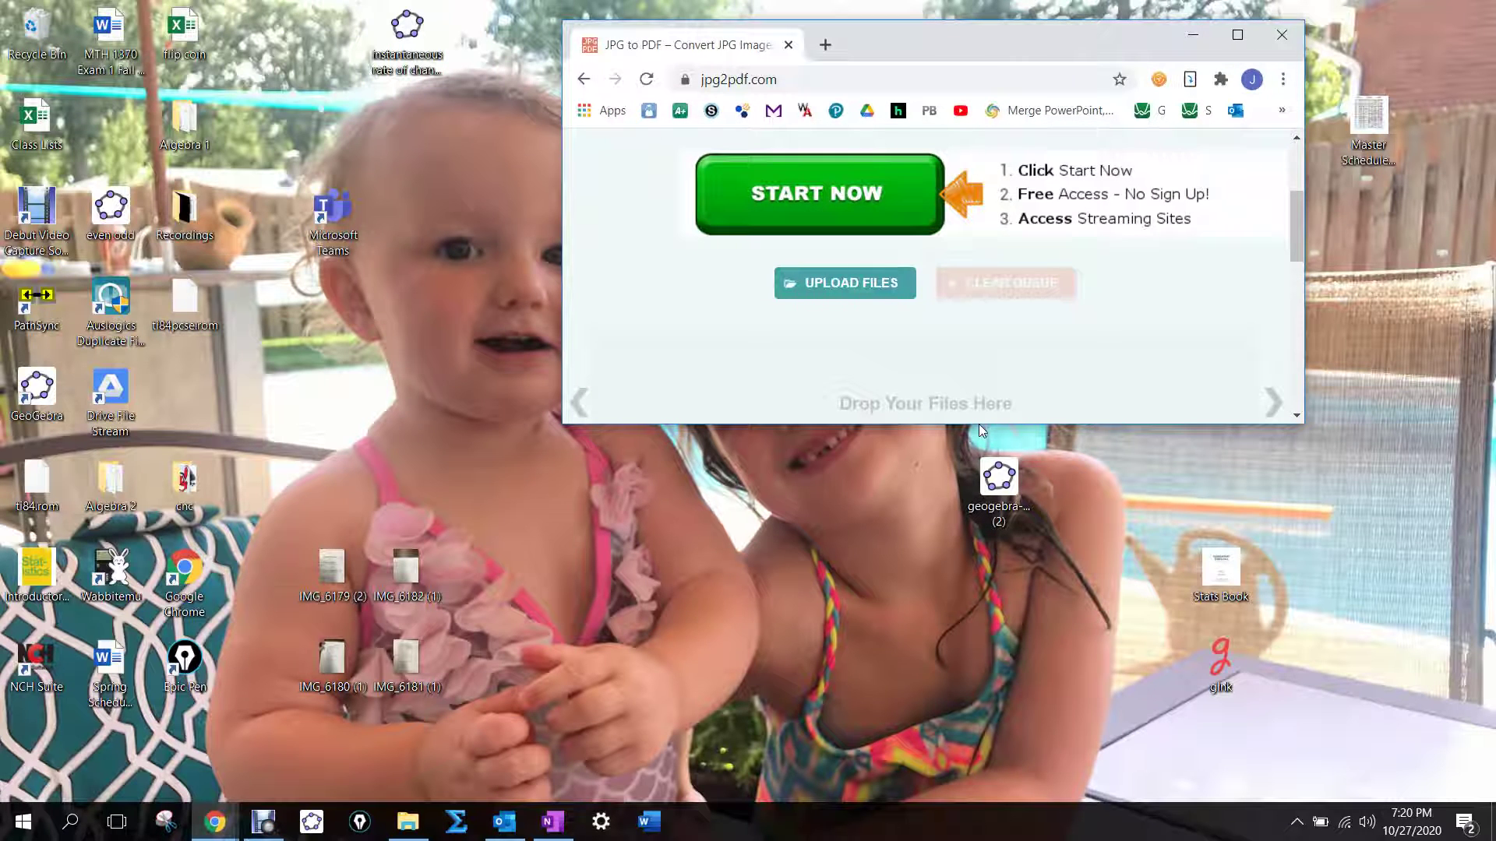
drag(980, 424, 979, 660)
click(272, 503)
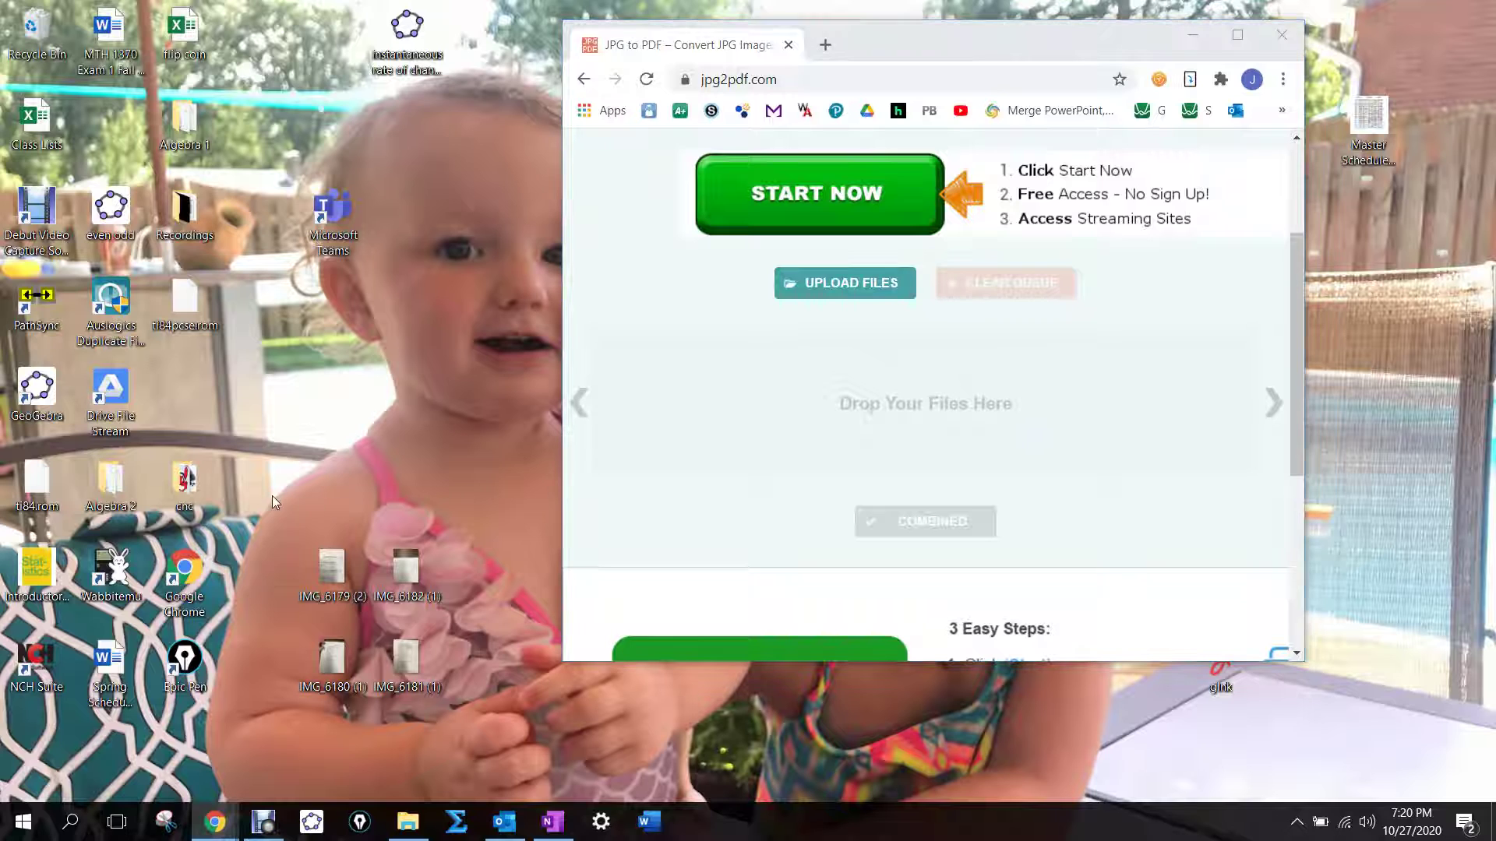
drag(273, 495, 454, 705)
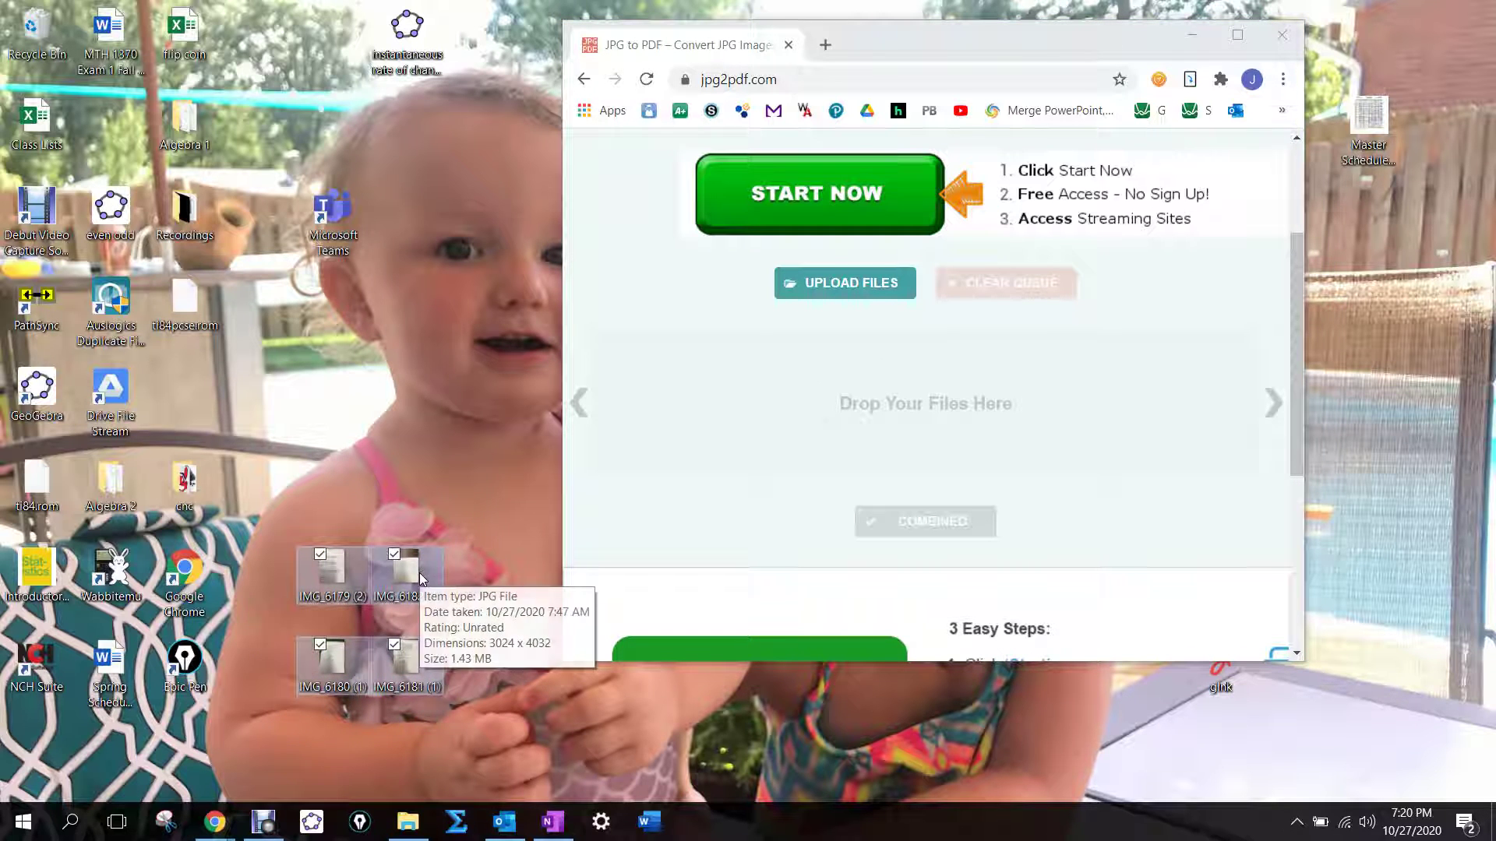
drag(421, 578, 966, 377)
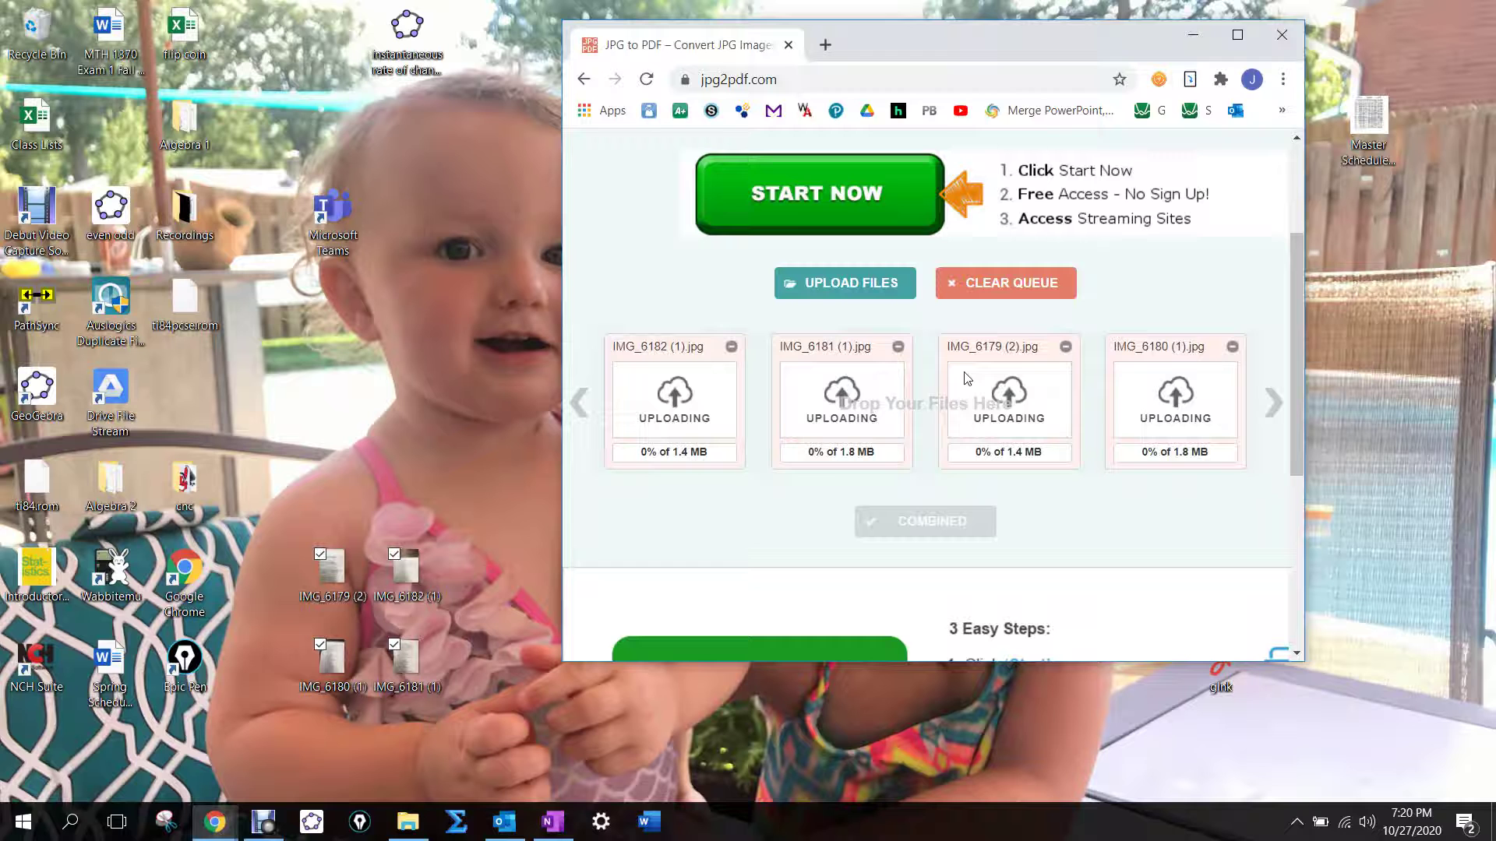
click(1237, 35)
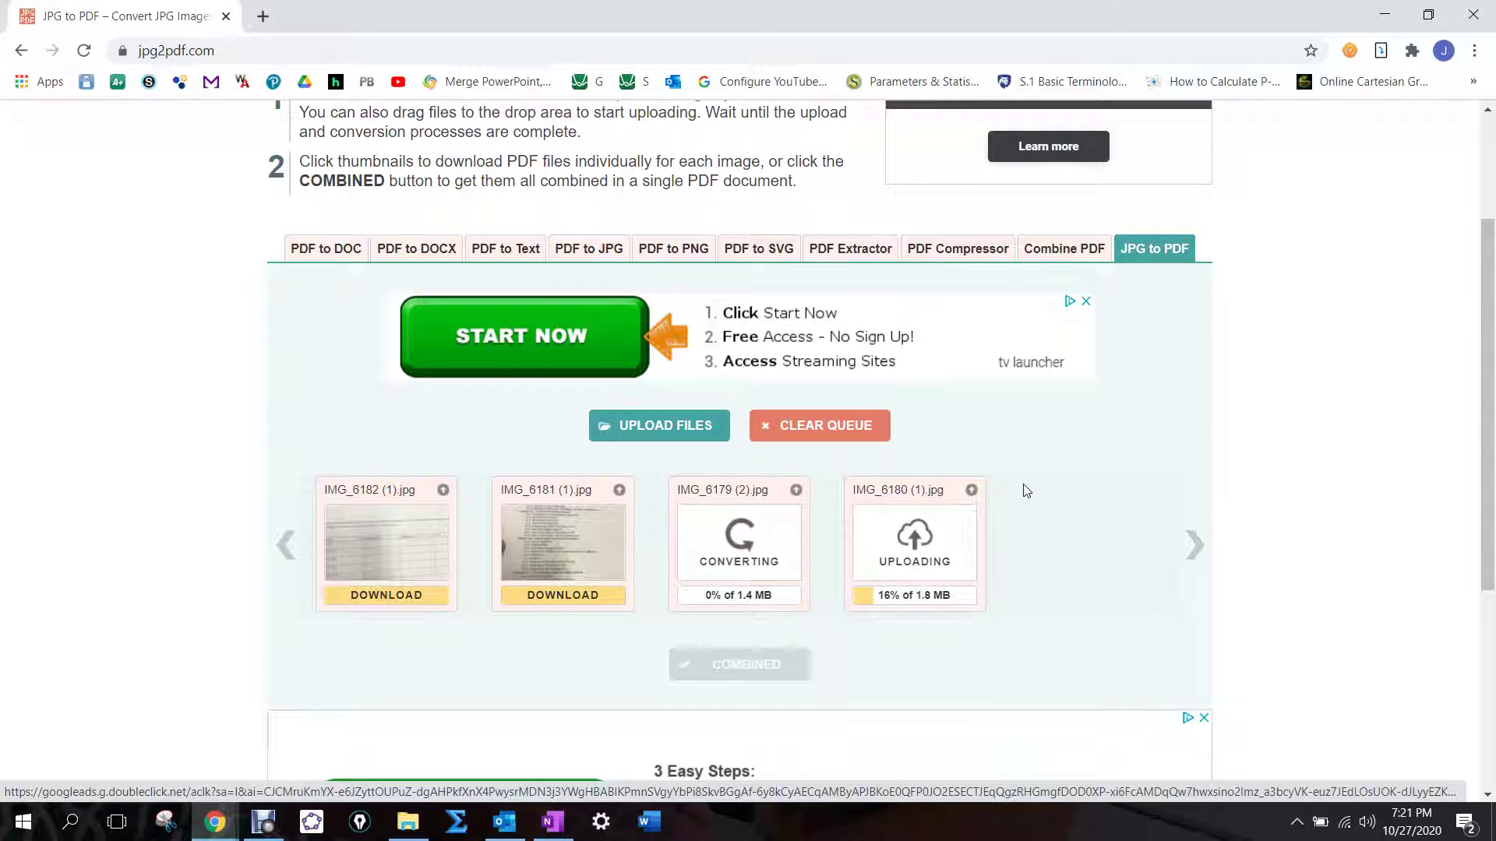
- Drag the converted cards into the order IMG_6181, IMG_6180, IMG_6179, IMG_6182
scroll(1003, 497, down, 1)
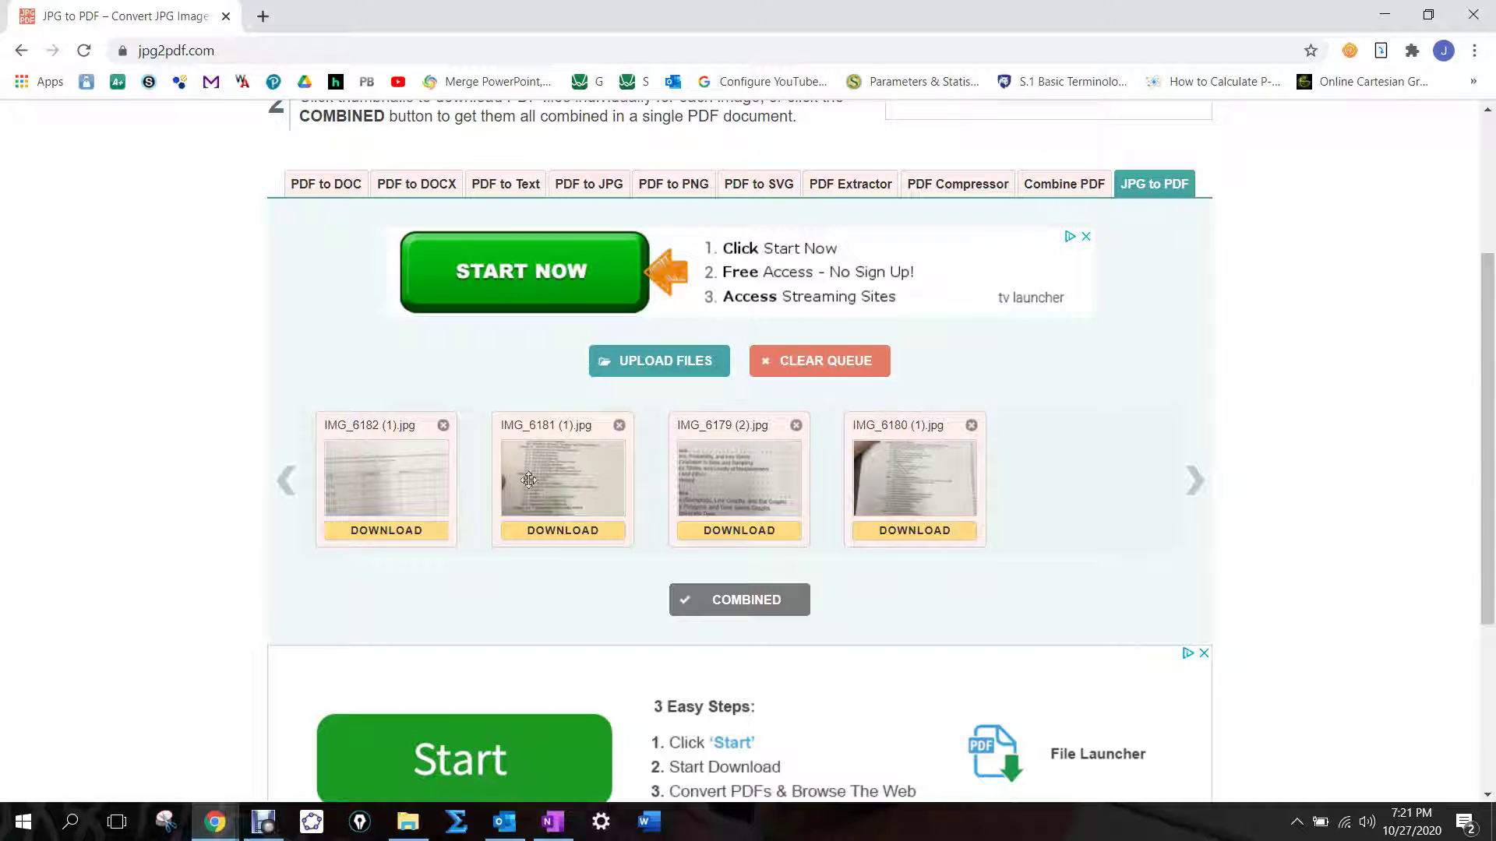
drag(617, 493, 367, 462)
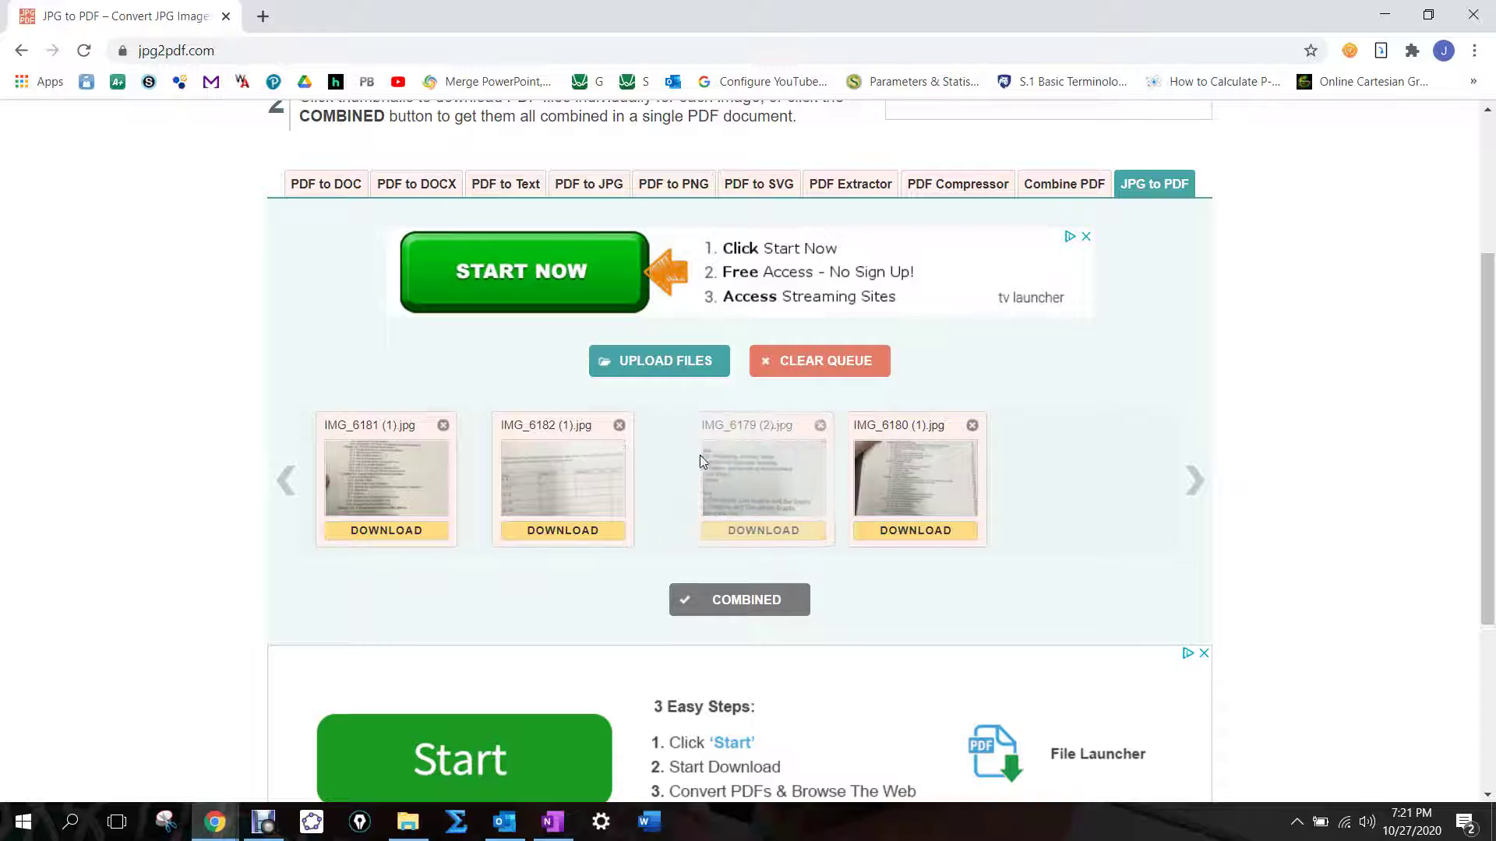
drag(672, 464, 880, 459)
drag(570, 481, 920, 538)
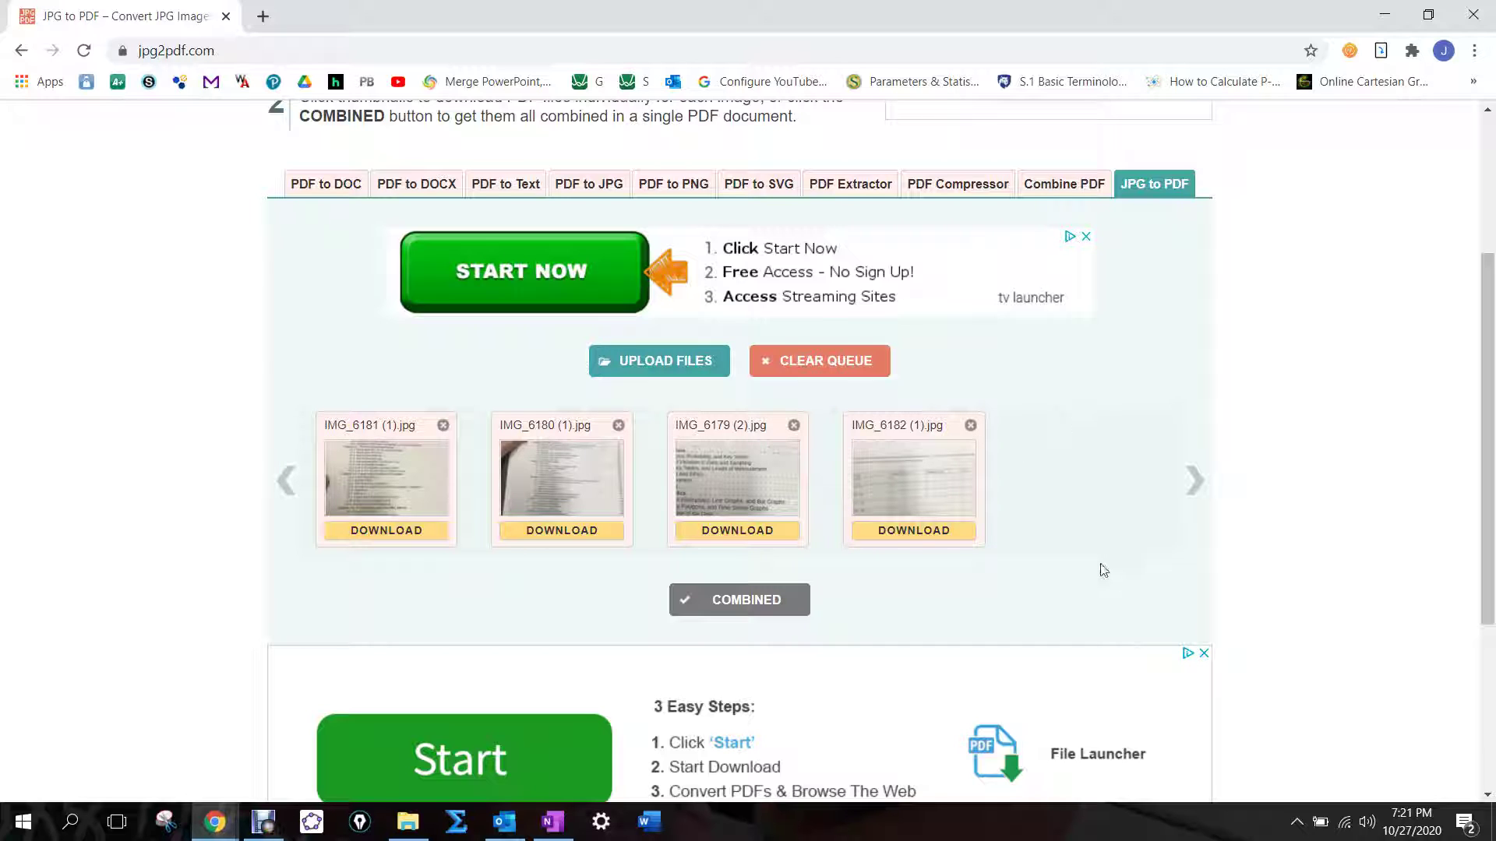
- Combine the four images into jpg2pdf (1).pdf and scroll through its pages in Chrome
click(760, 601)
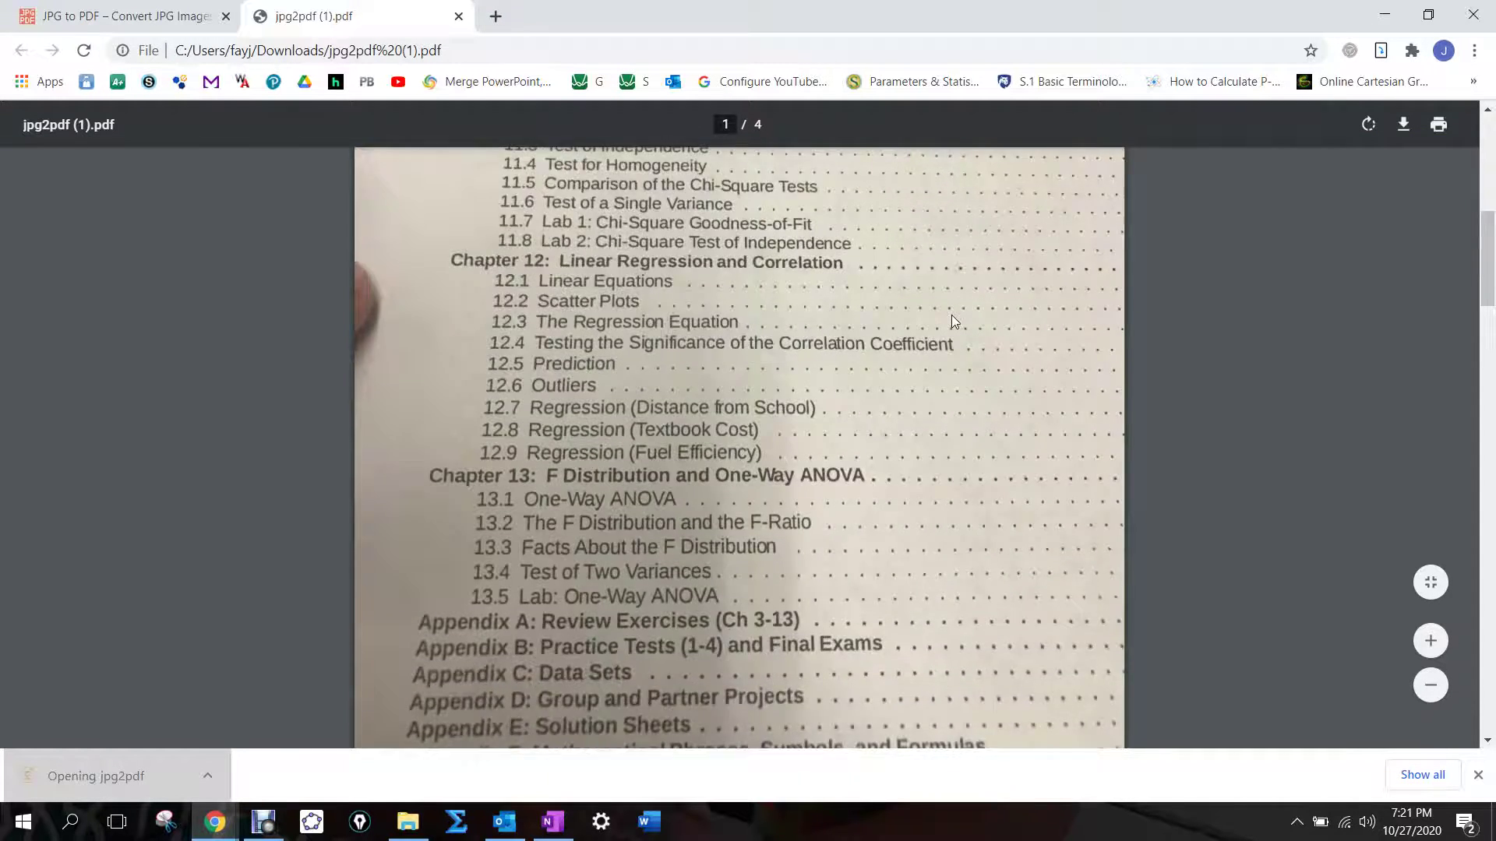
scroll(952, 318, down, 10)
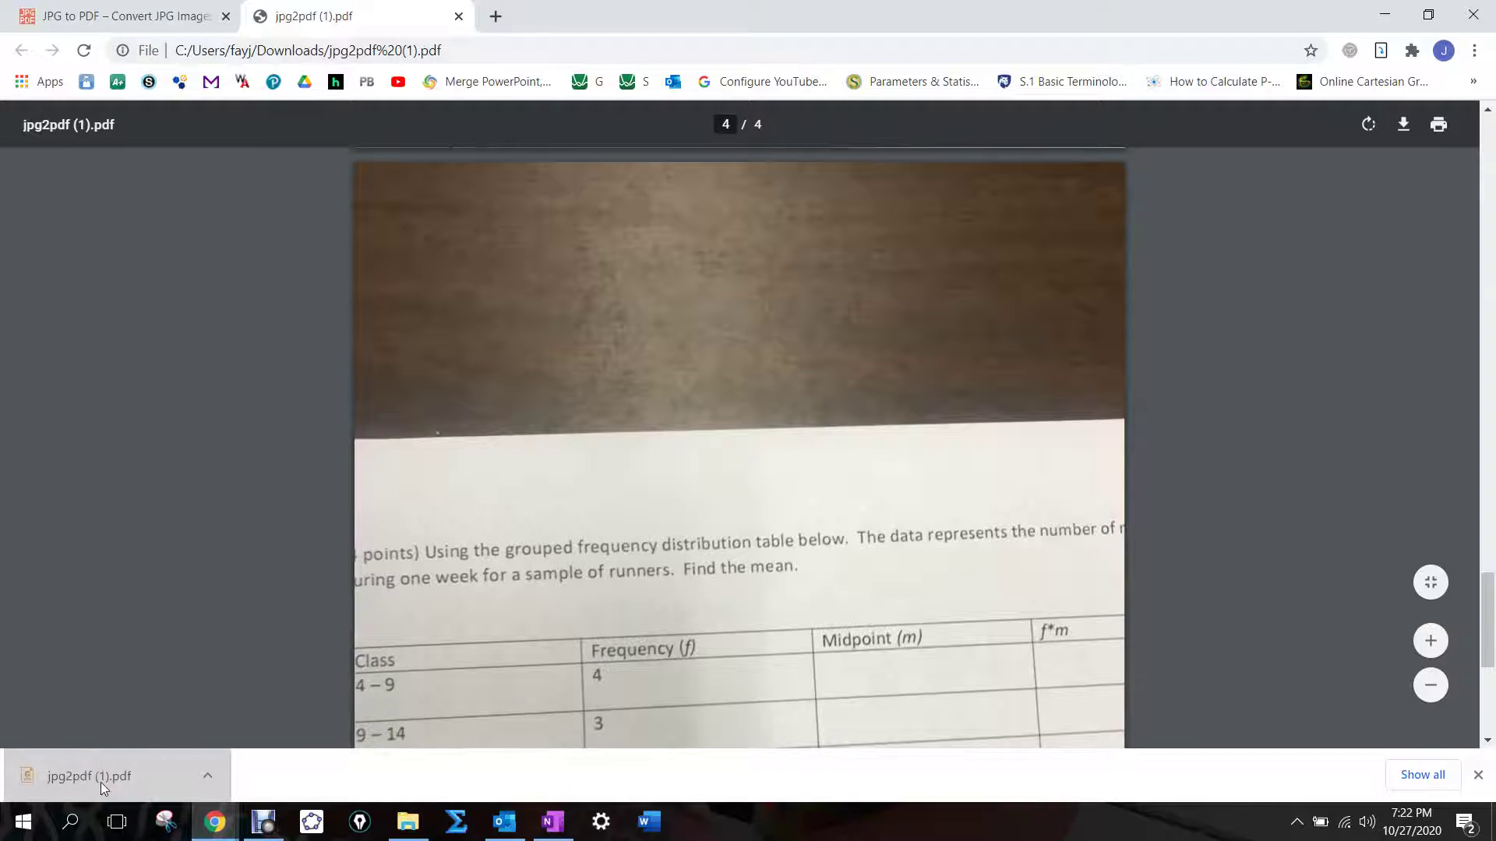
double_click(832, 6)
scroll(1121, 429, down, 10)
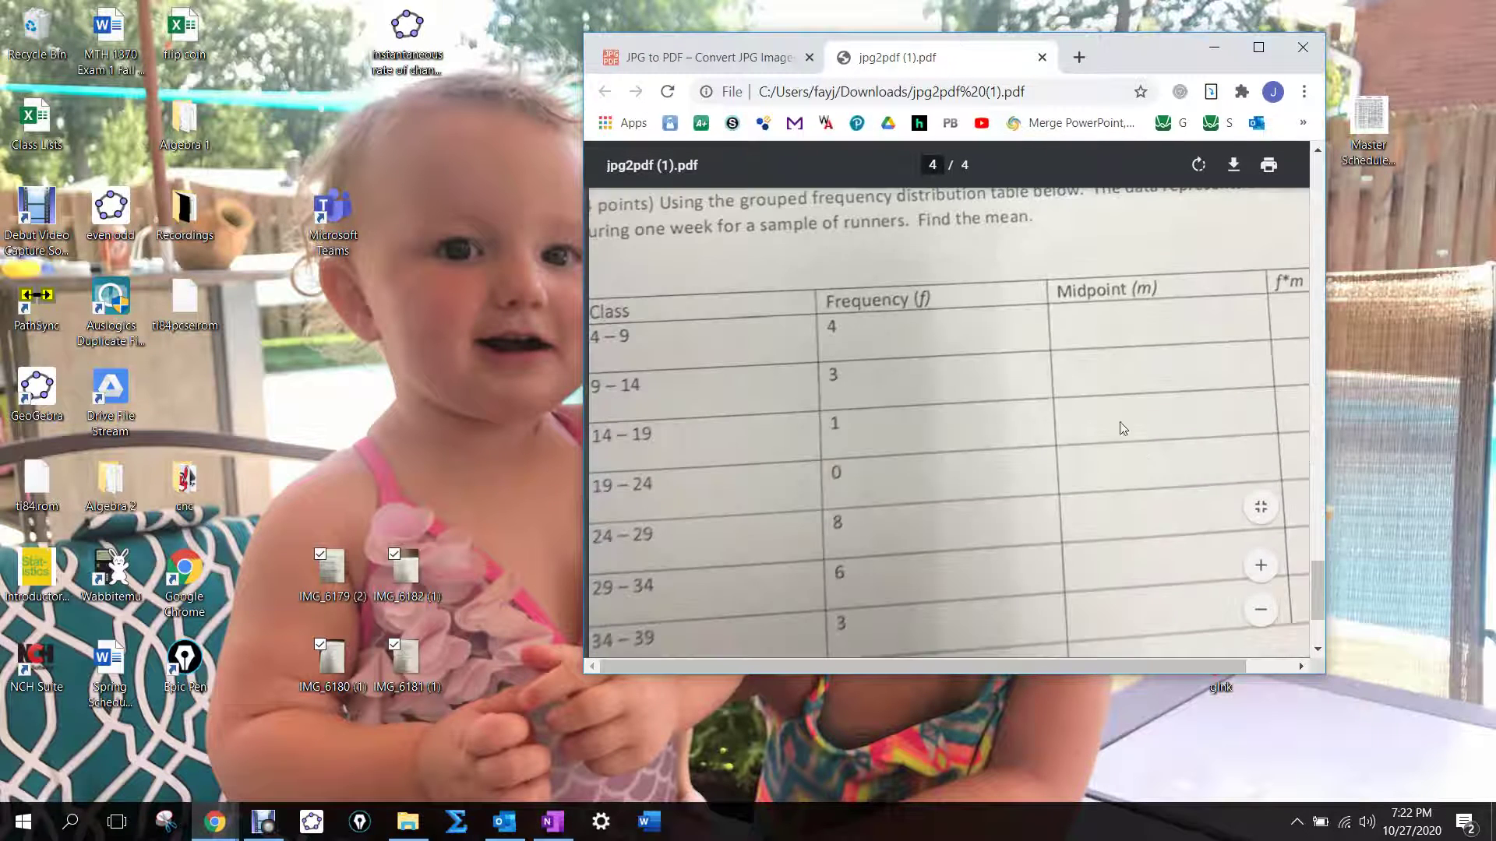
scroll(1227, 536, up, 15)
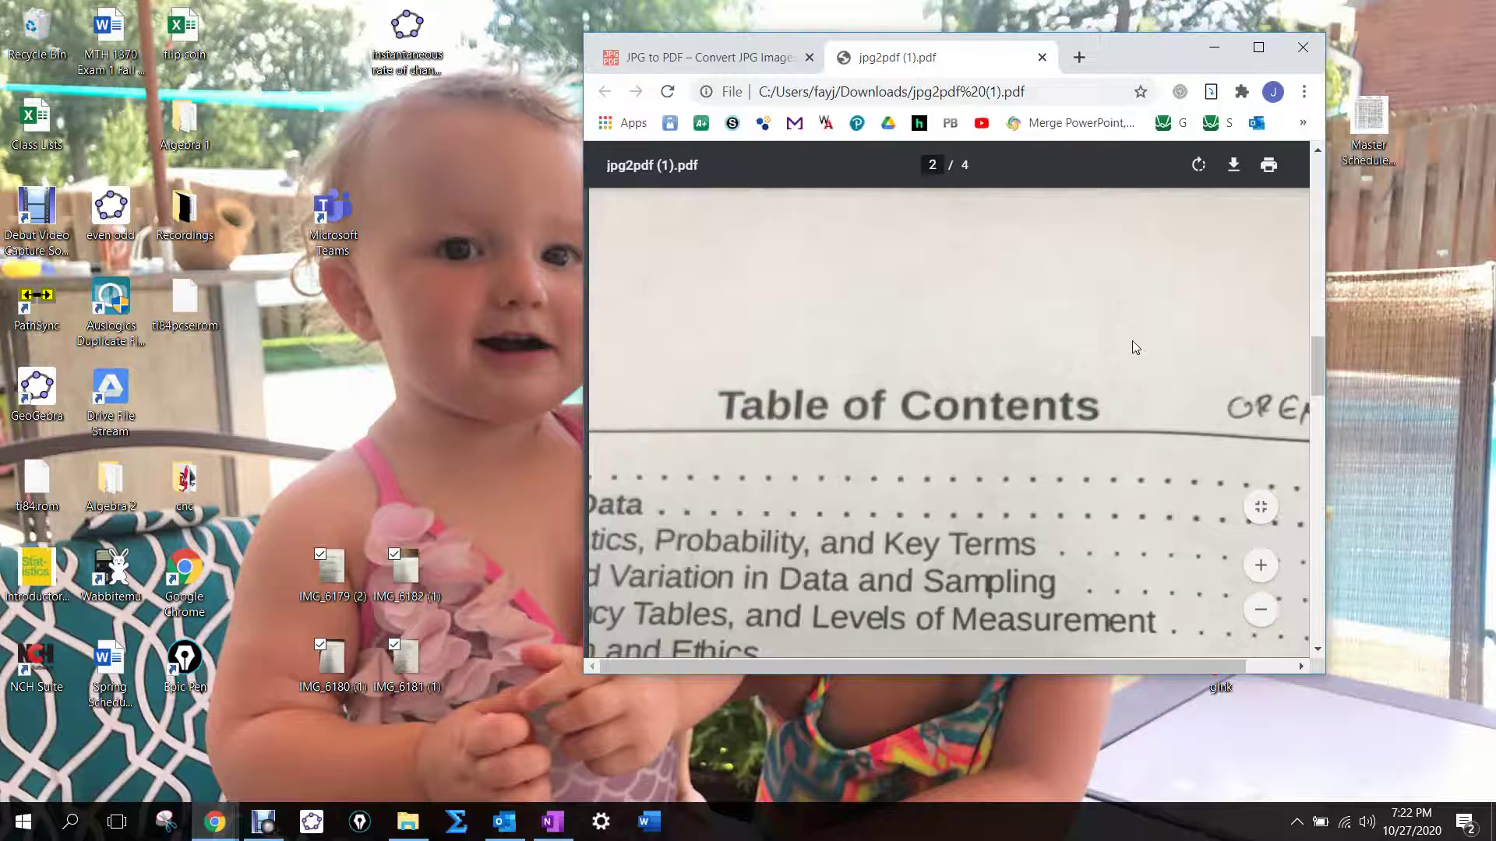
- Save jpg2pdf (1).pdf to the Desktop folder and move its icon to mid-desktop
click(1233, 165)
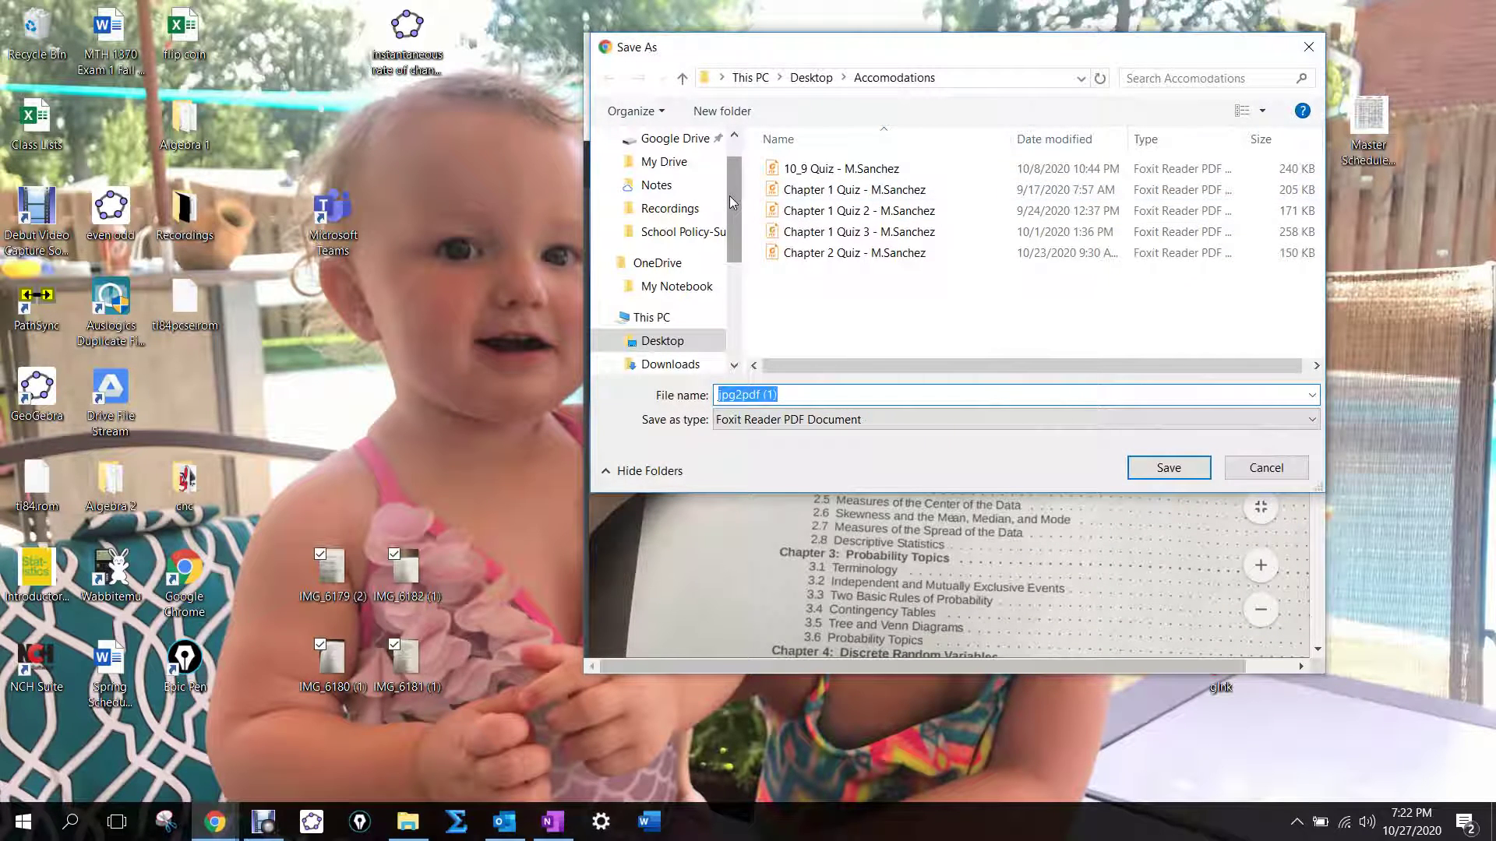
scroll(711, 164, up, 1)
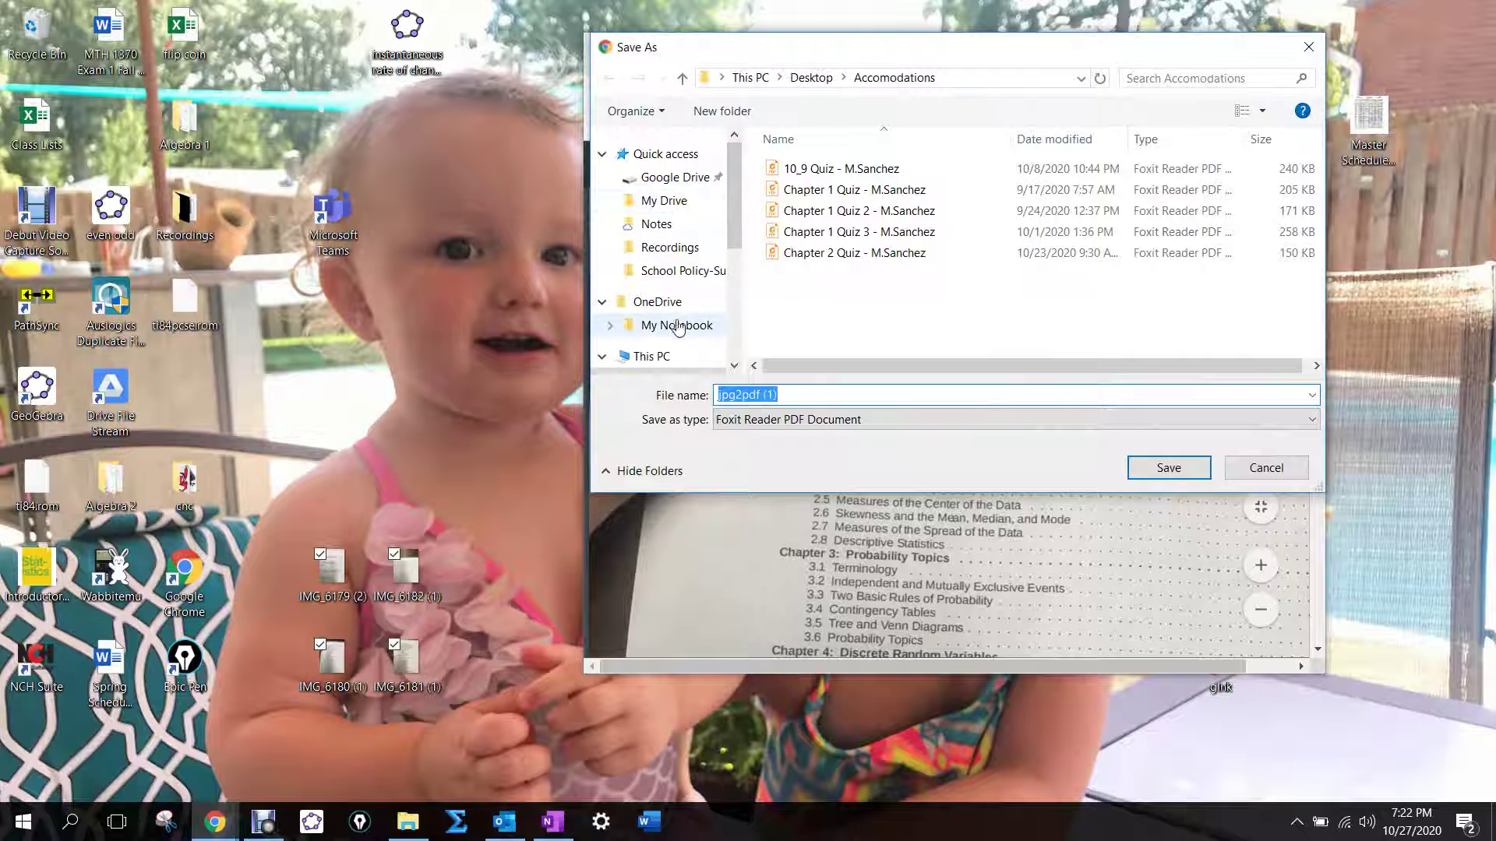
scroll(741, 218, down, 1)
click(662, 293)
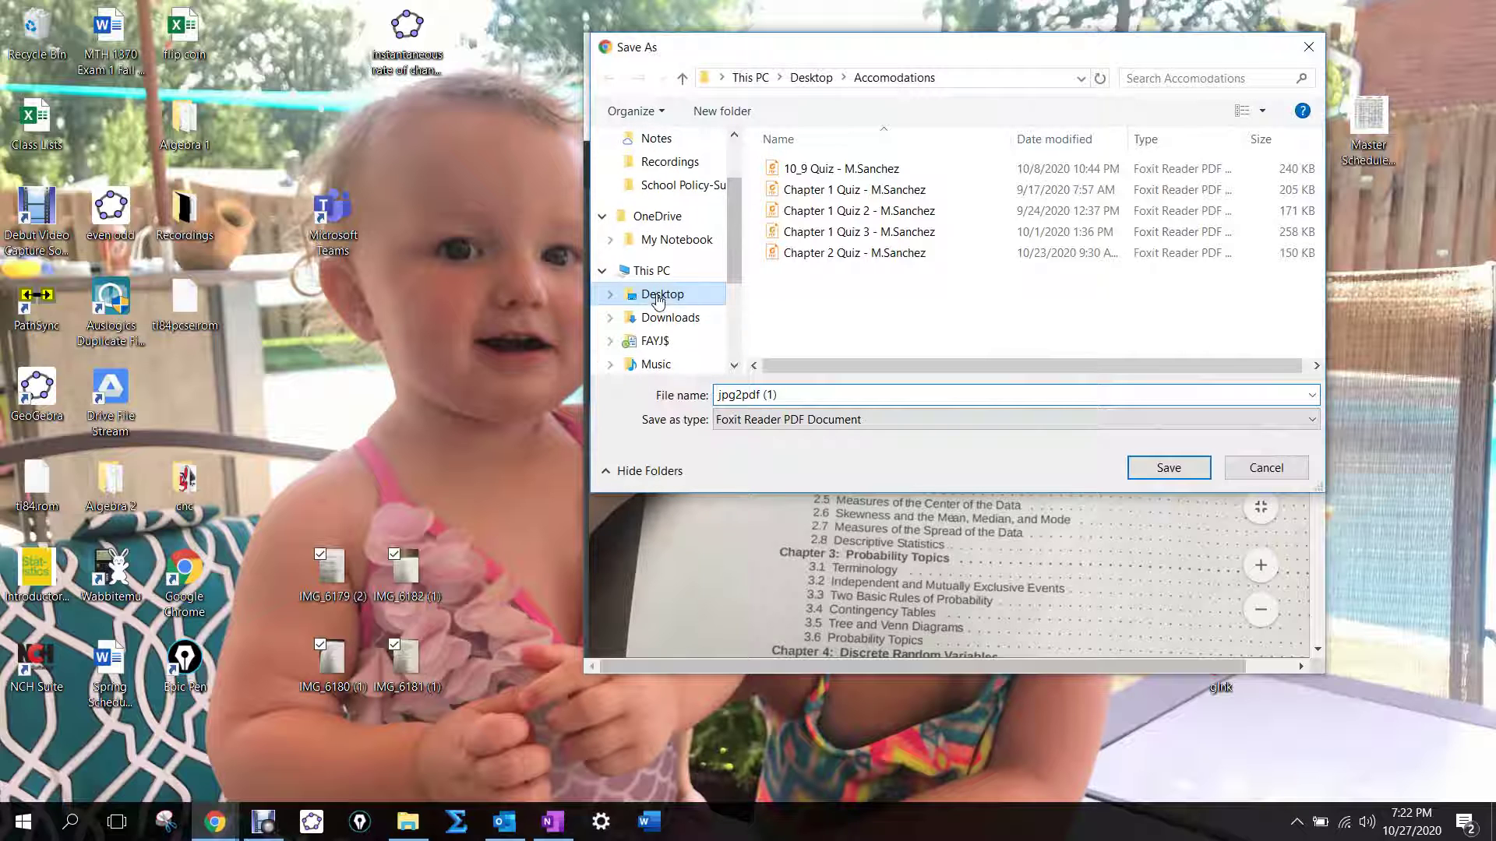
click(1168, 468)
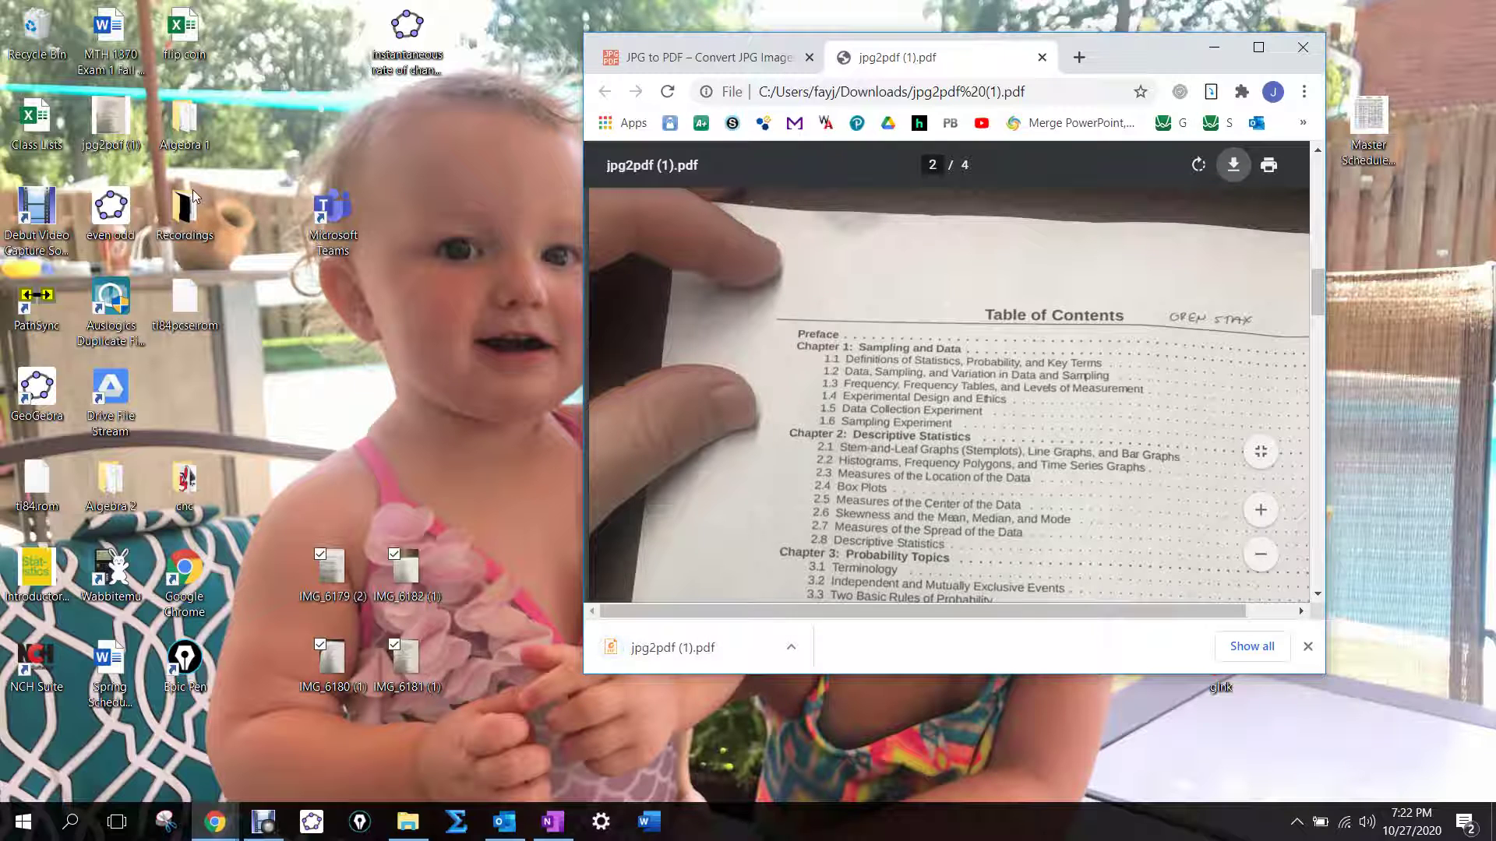
drag(110, 123, 372, 429)
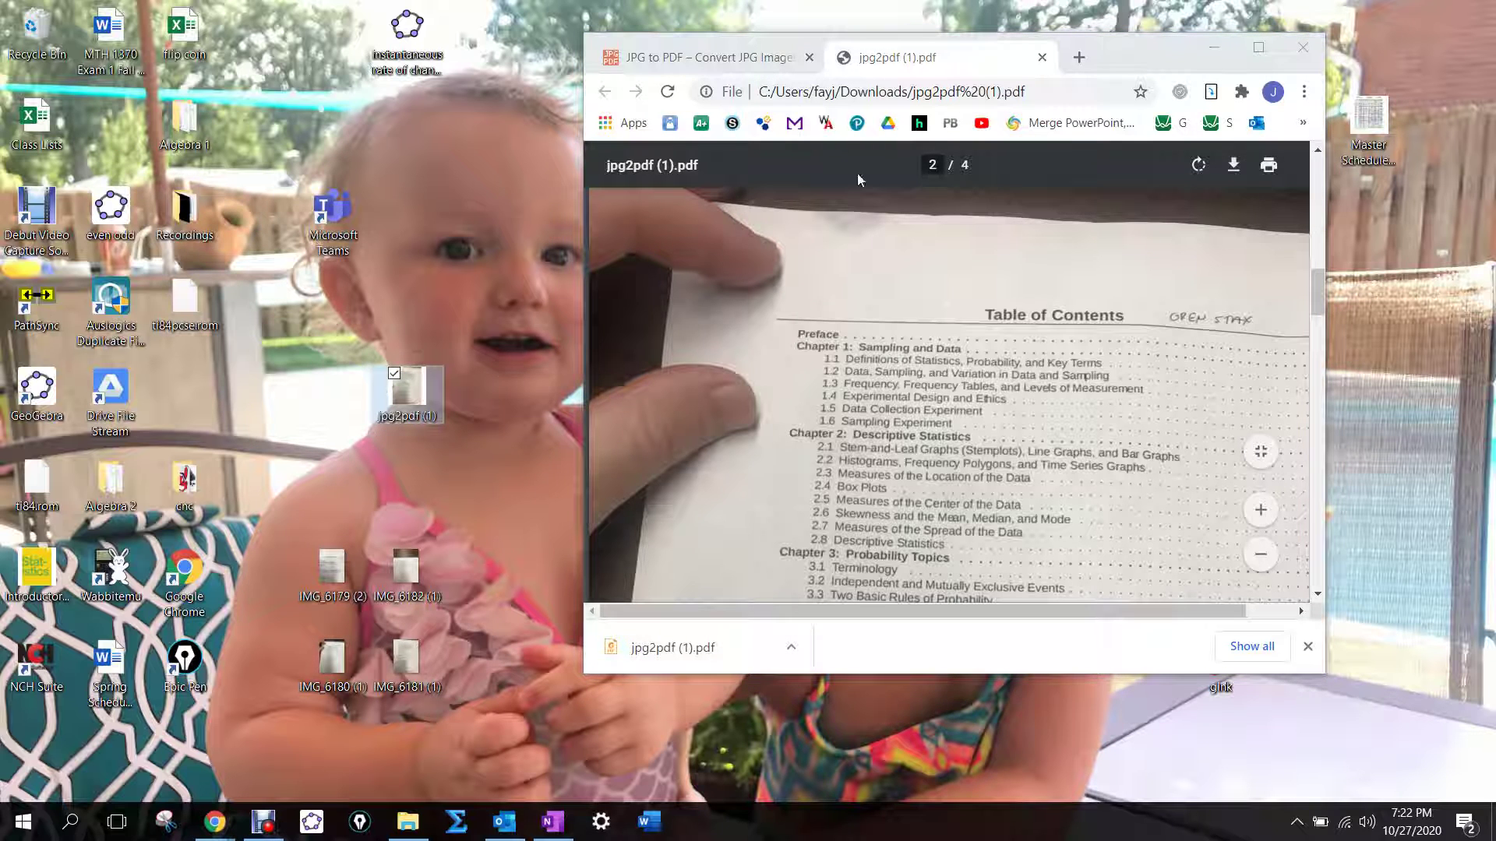
- Add a new page to School Info in OneNote and drop jpg2pdf (1).pdf onto it
click(1228, 53)
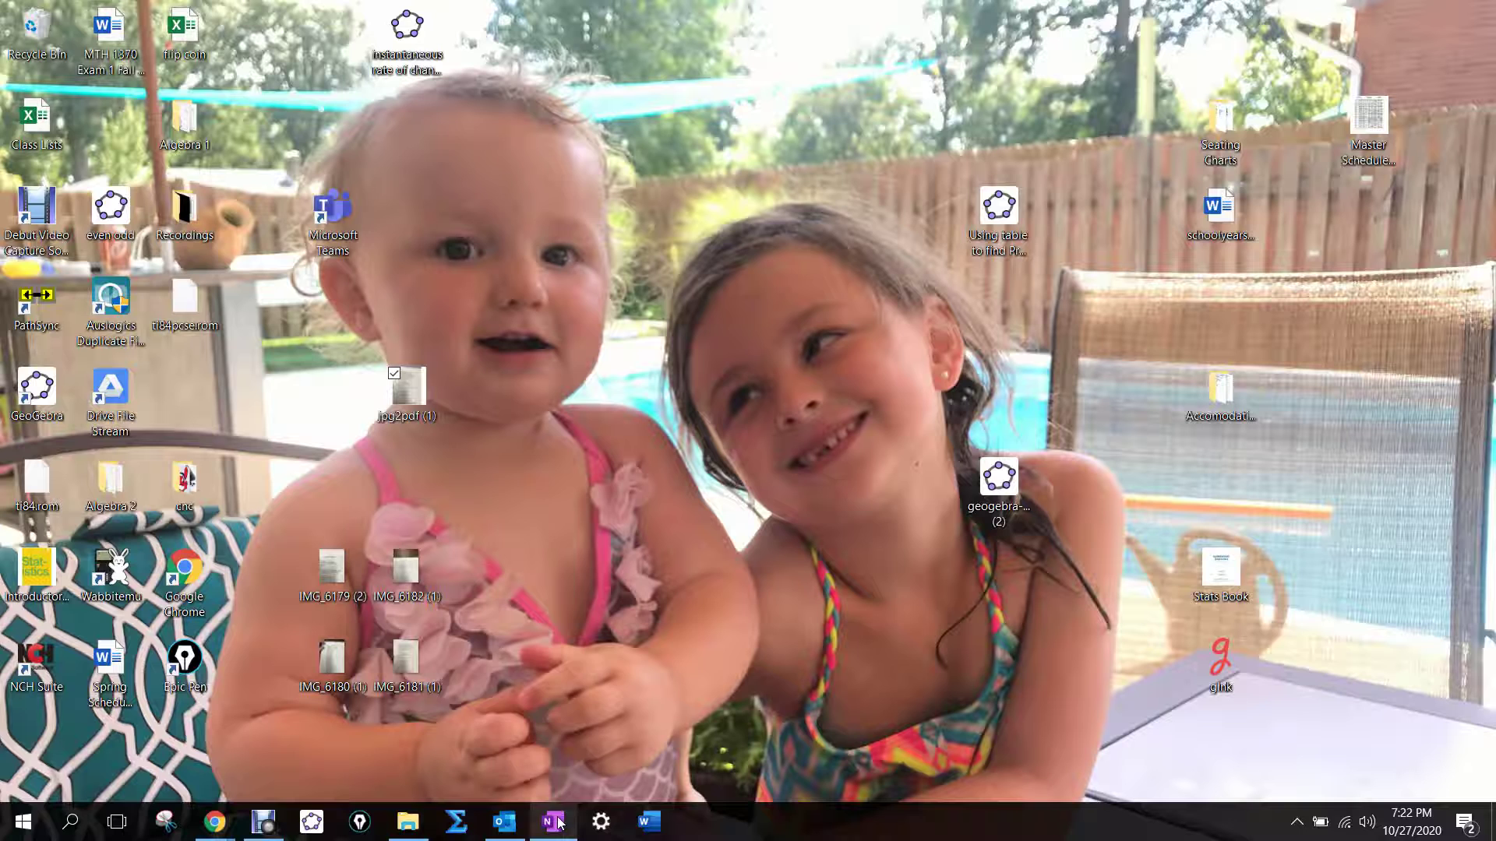
click(552, 822)
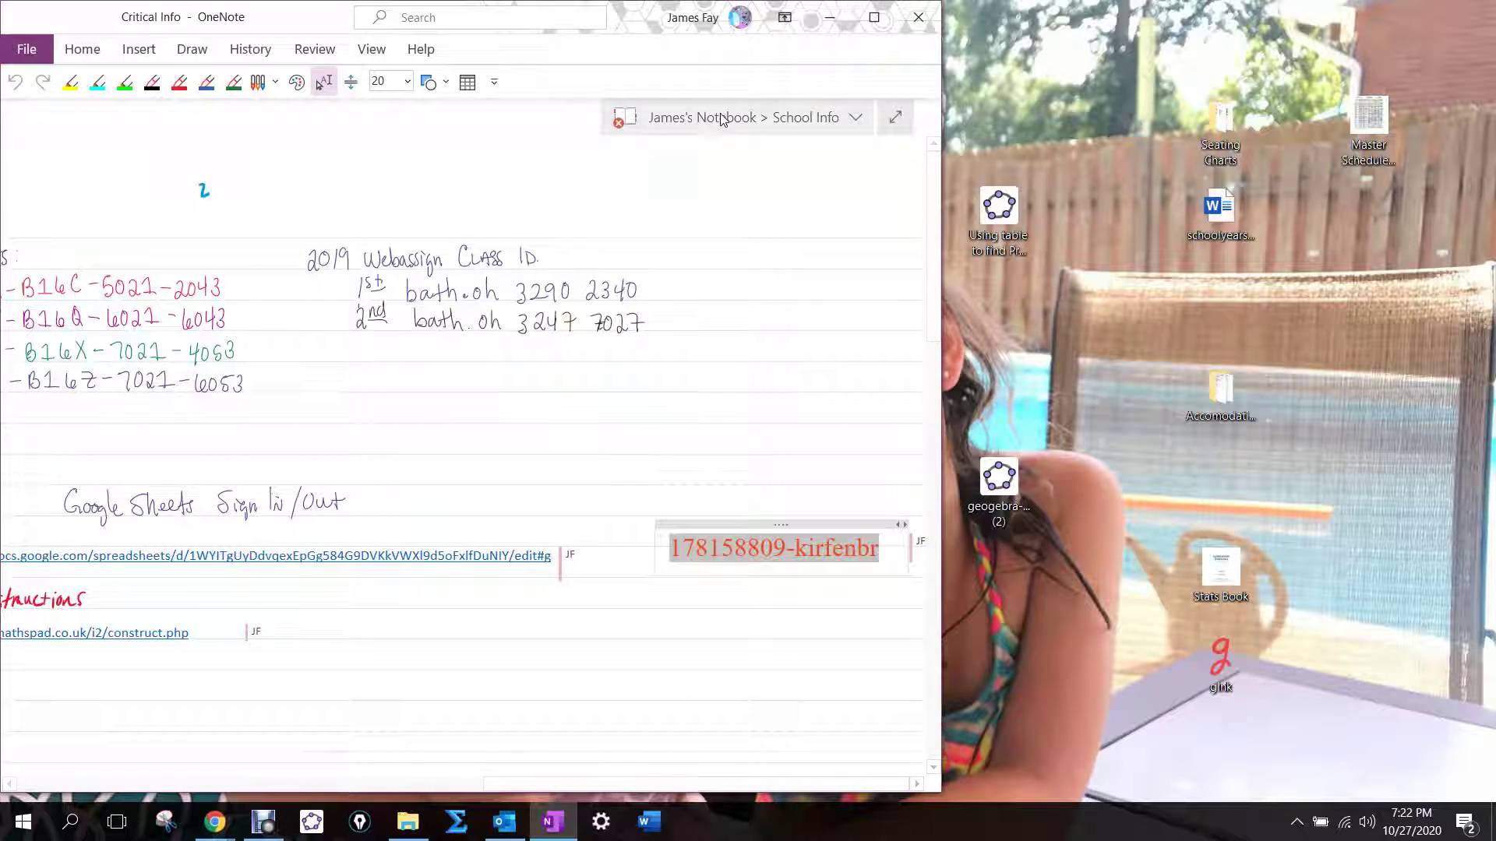
click(721, 116)
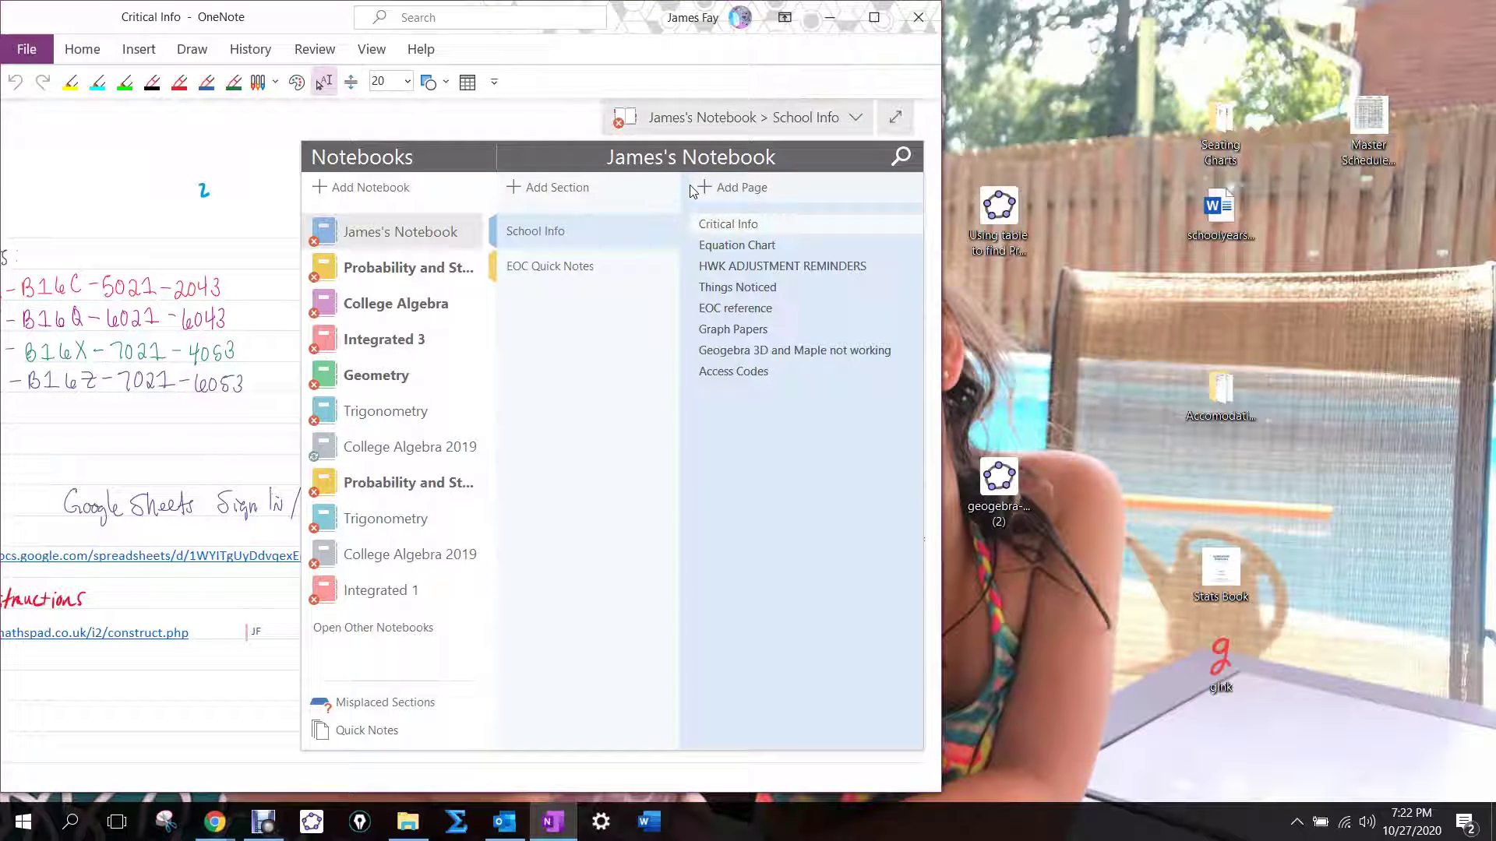
click(733, 187)
drag(623, 27, 1213, 27)
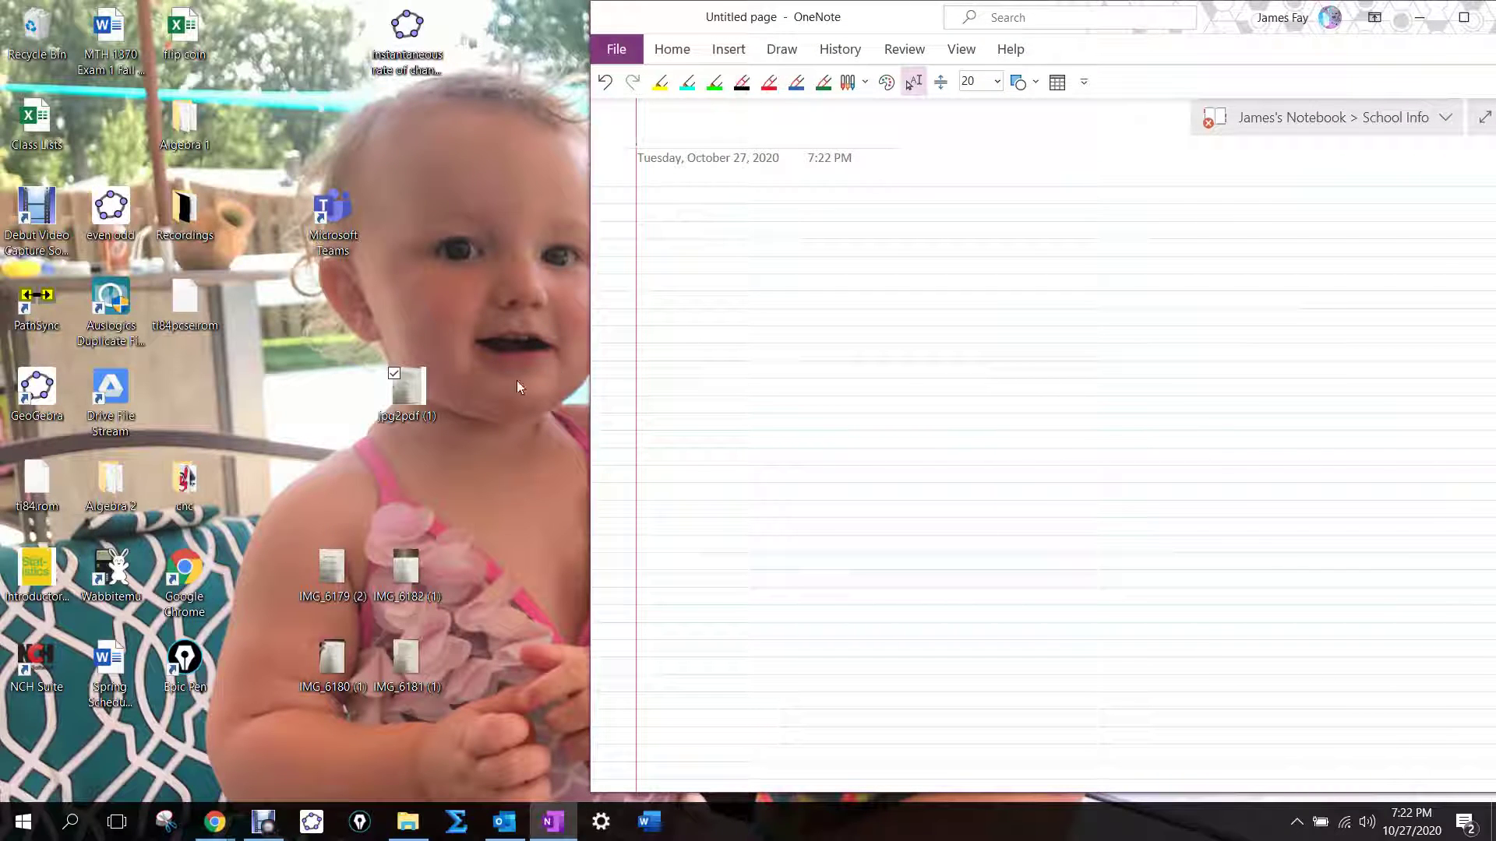
drag(407, 387, 715, 240)
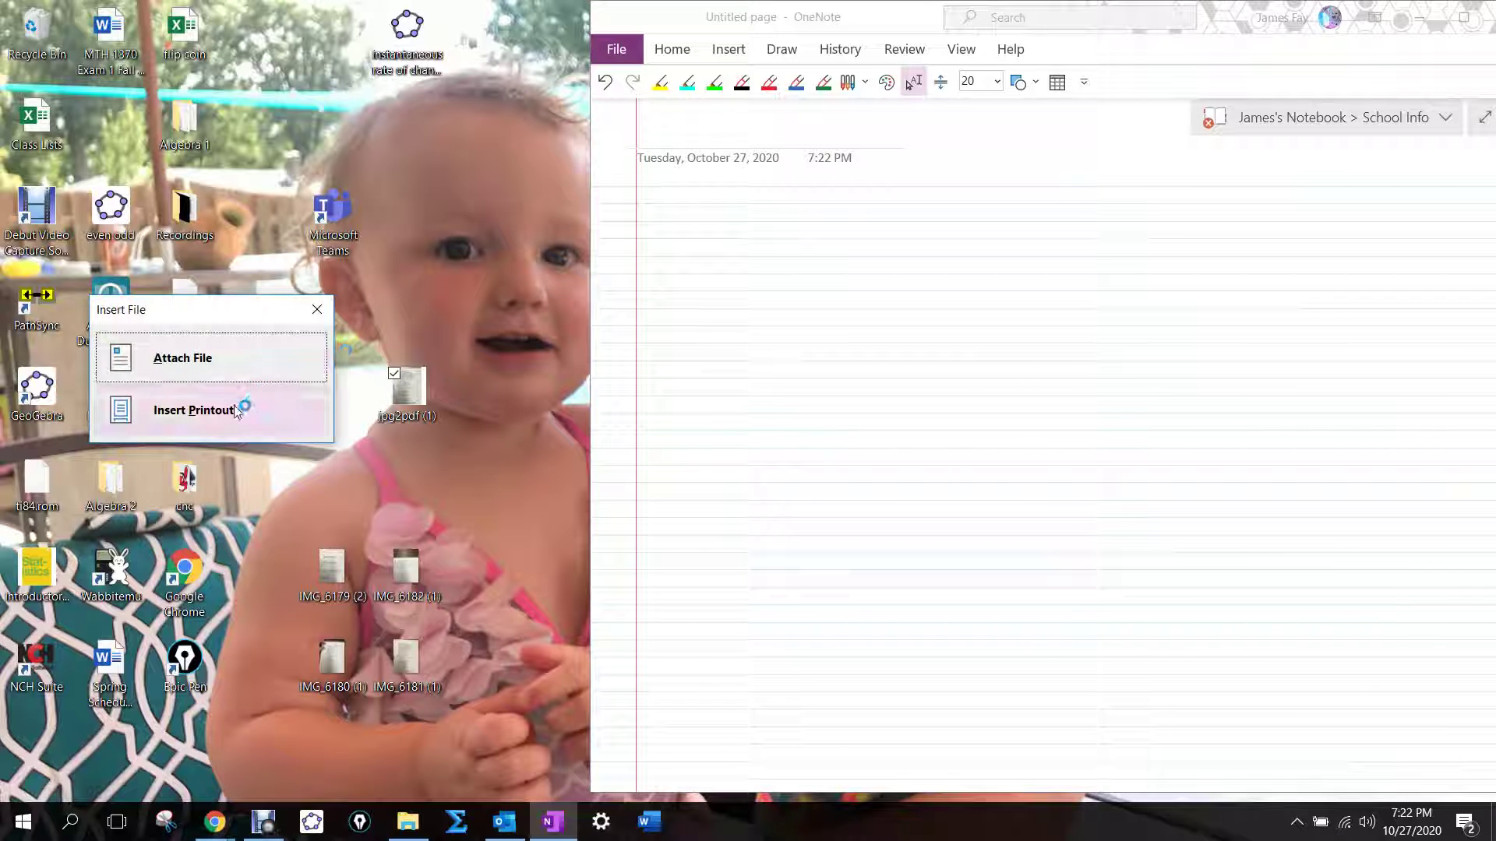
- Insert jpg2pdf (1).pdf as a printout and scroll through its four page images
click(235, 410)
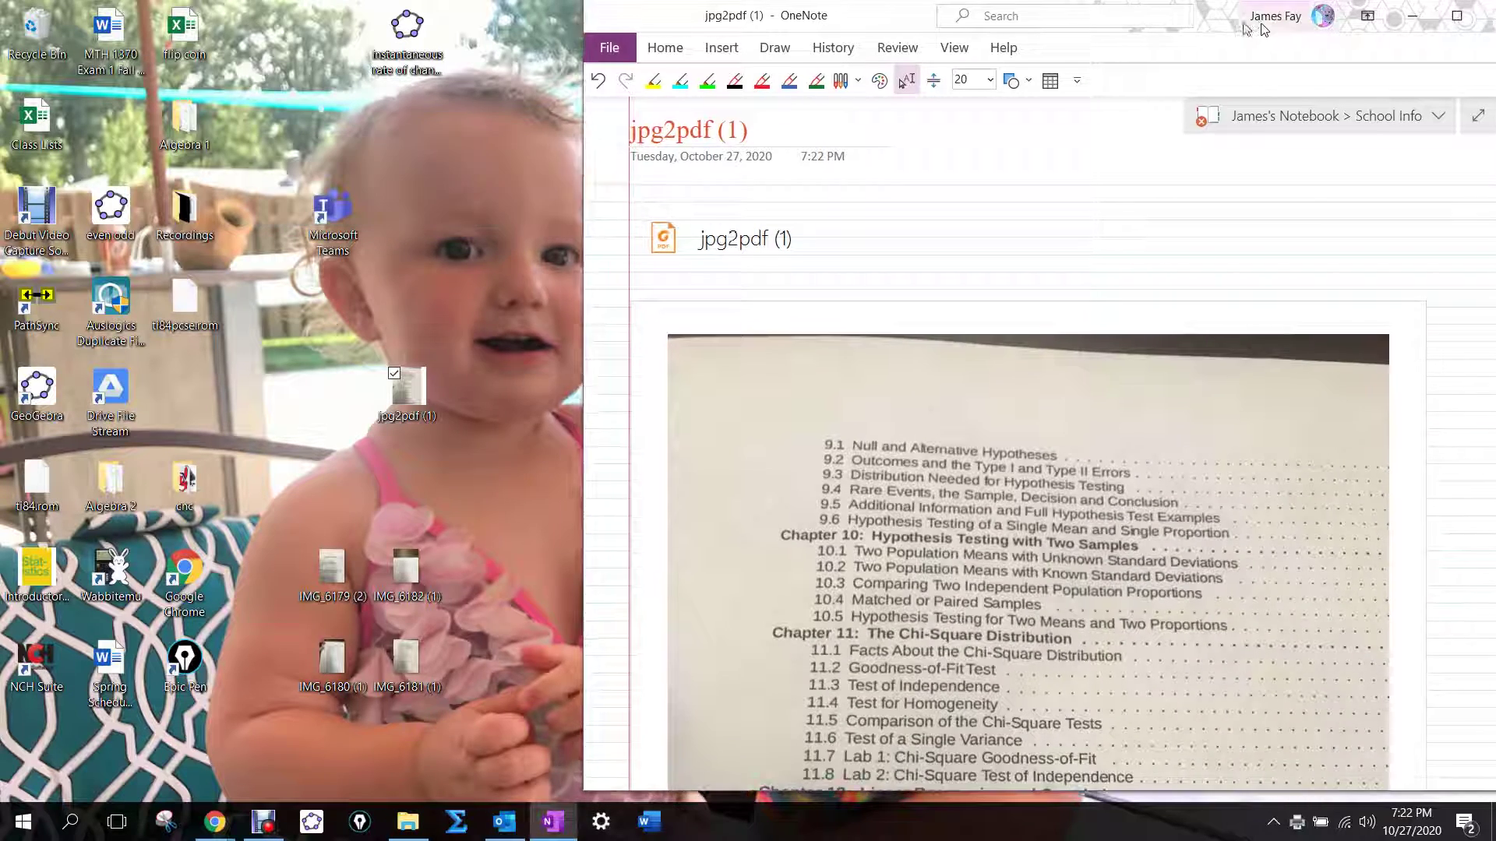
click(1462, 17)
scroll(974, 250, down, 15)
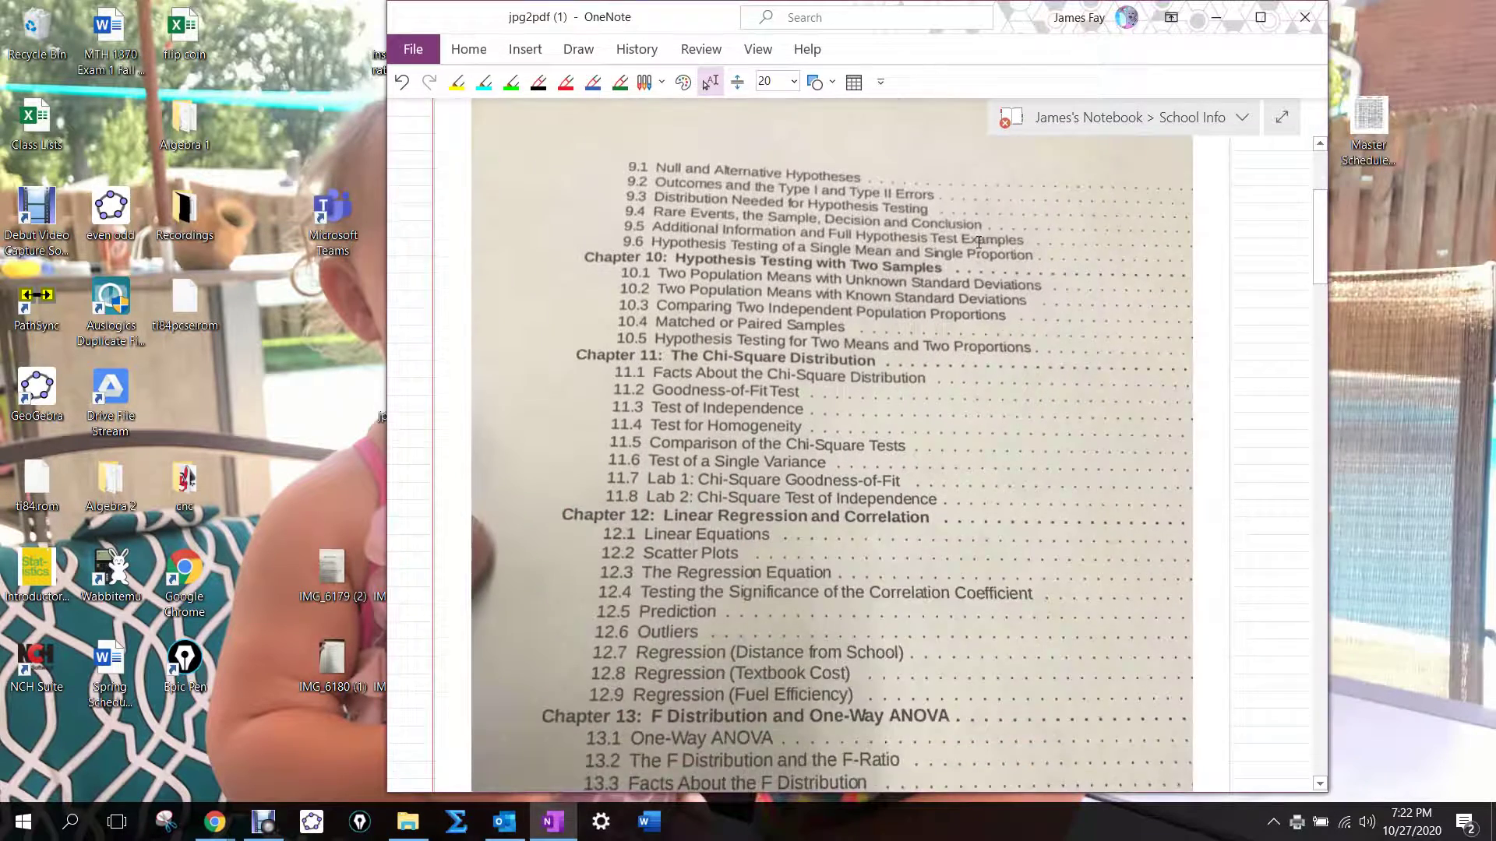
scroll(978, 226, down, 15)
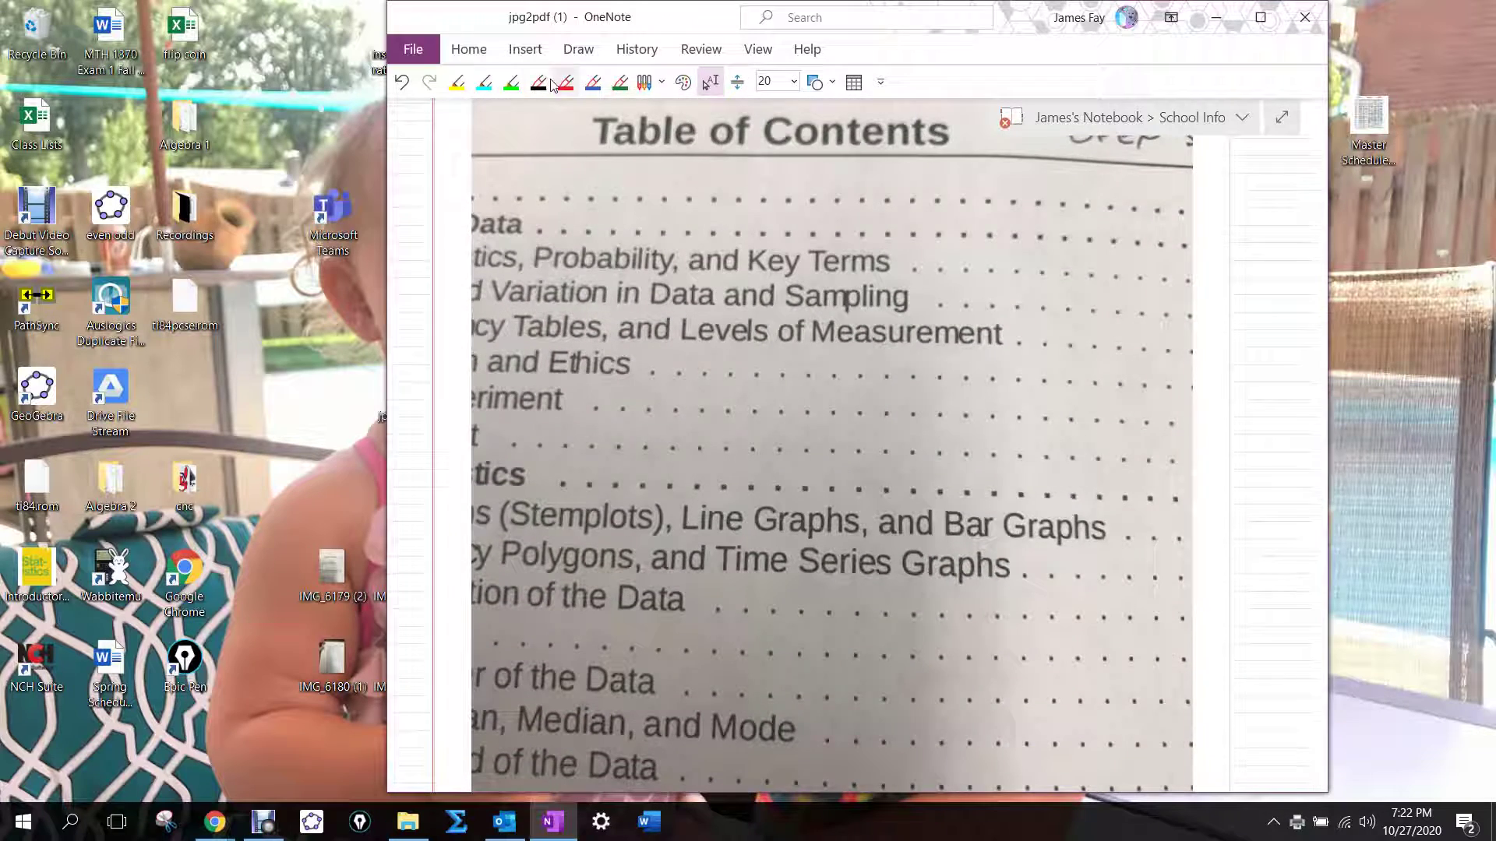
scroll(856, 158, down, 15)
scroll(856, 159, down, 5)
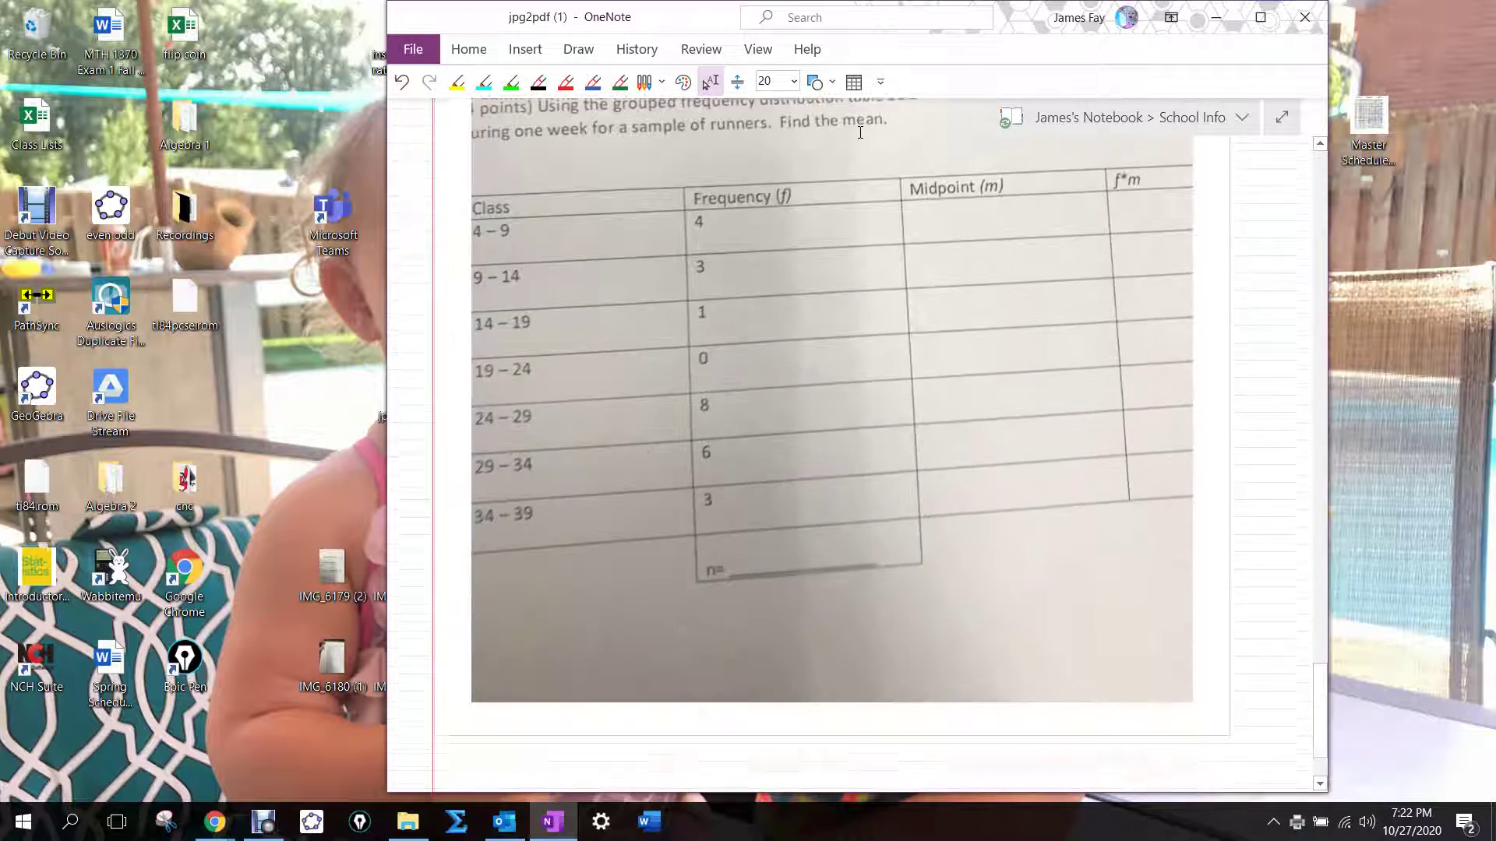
scroll(1255, 257, up, 9)
scroll(1255, 246, up, 1)
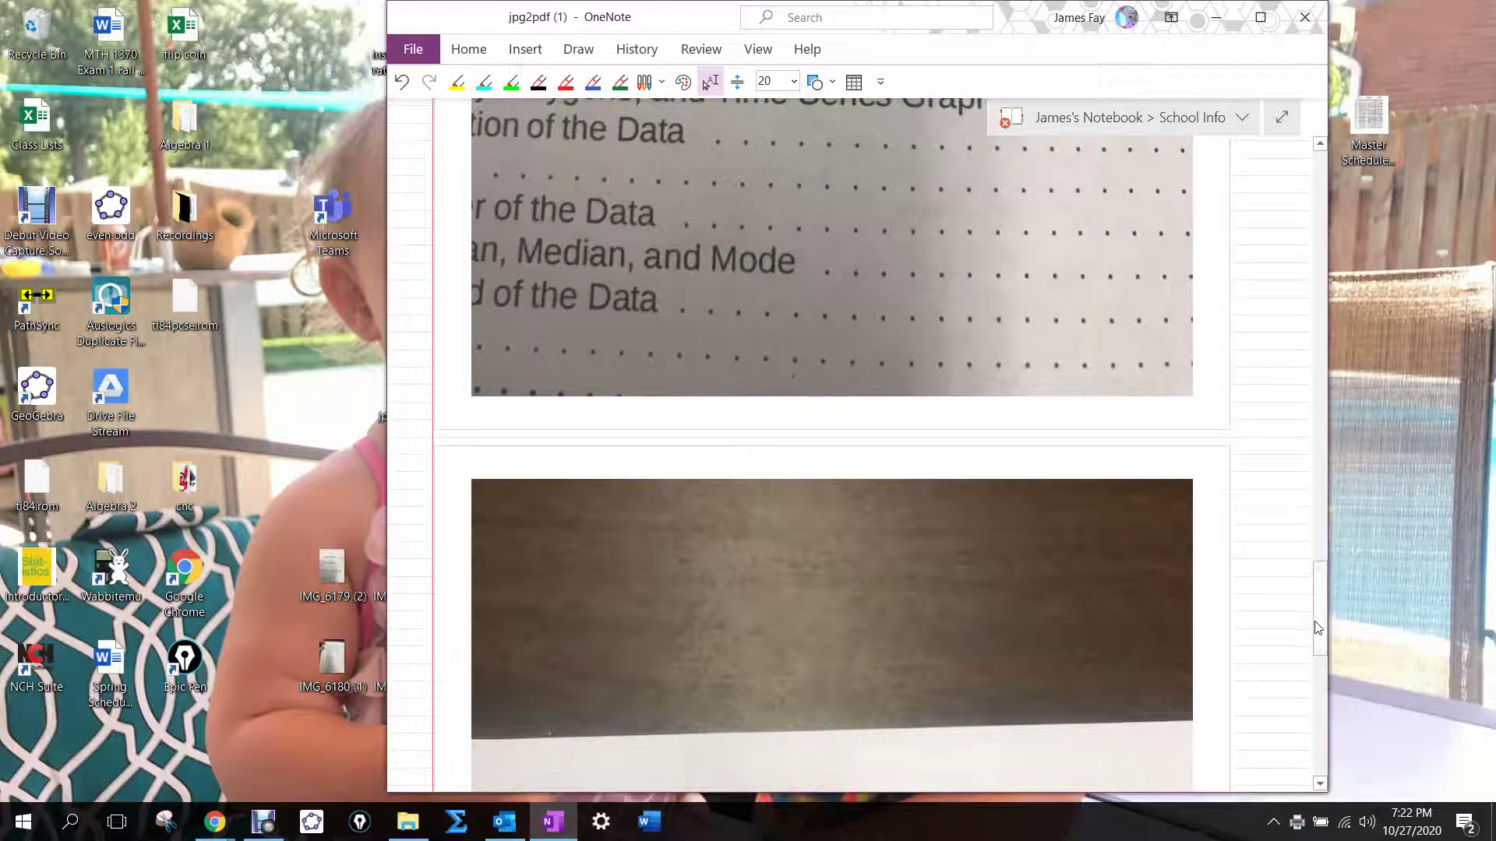
drag(1319, 608, 1300, 160)
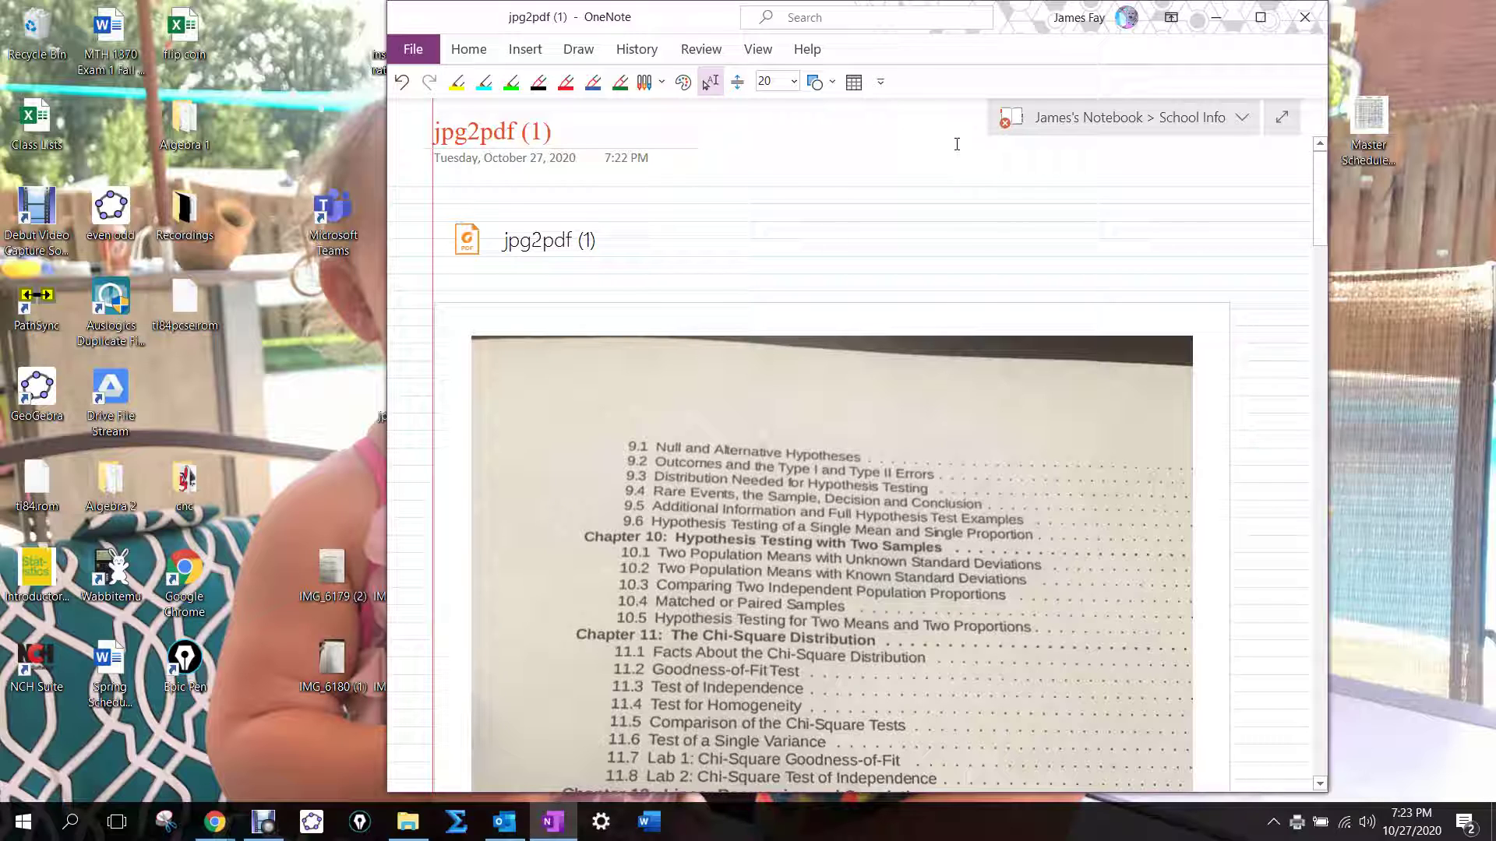
drag(1027, 23, 1131, 22)
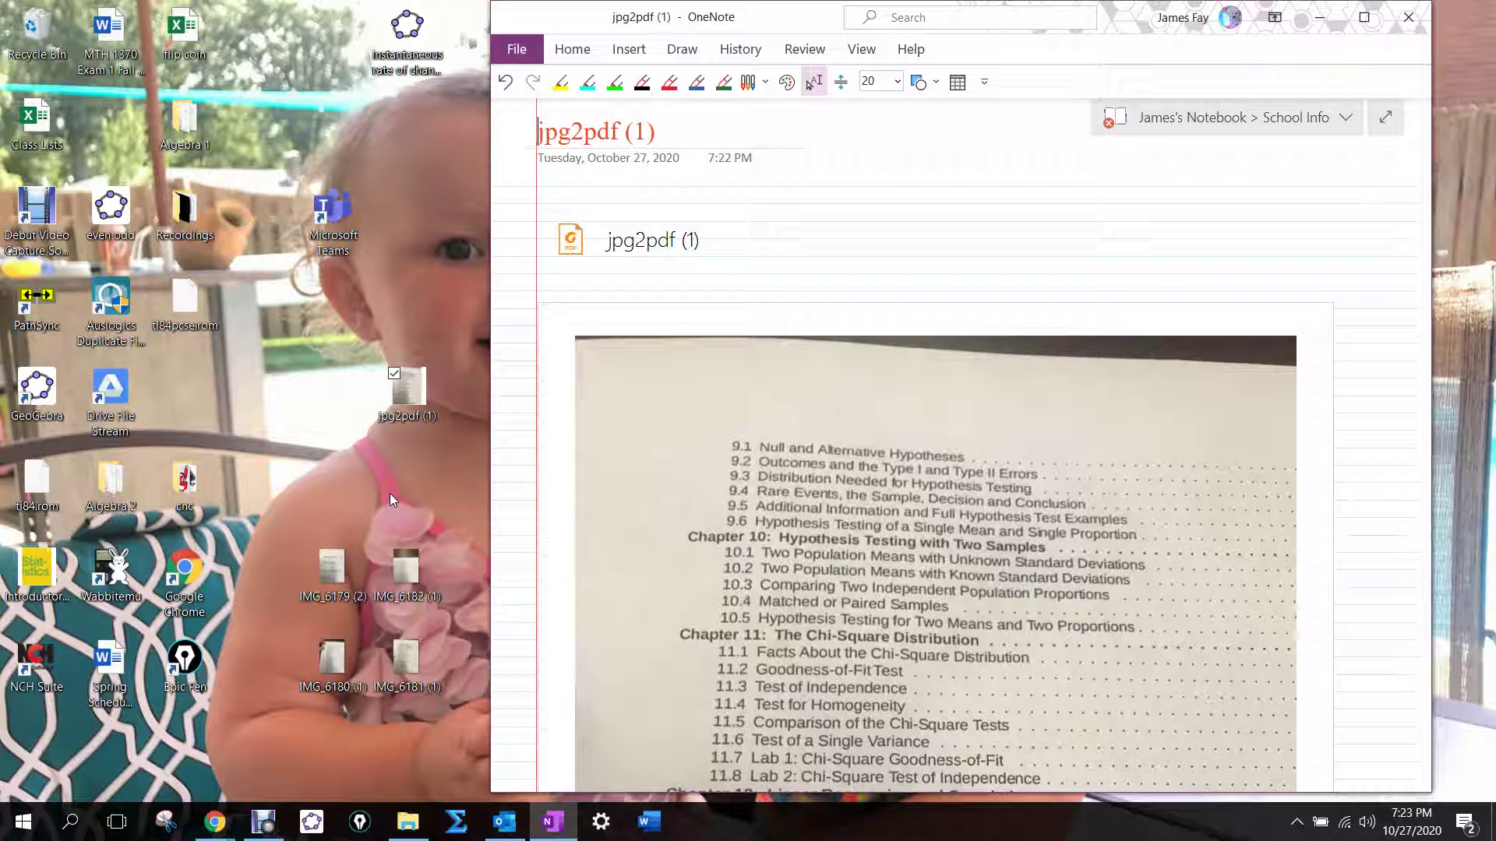
scroll(935, 444, down, 20)
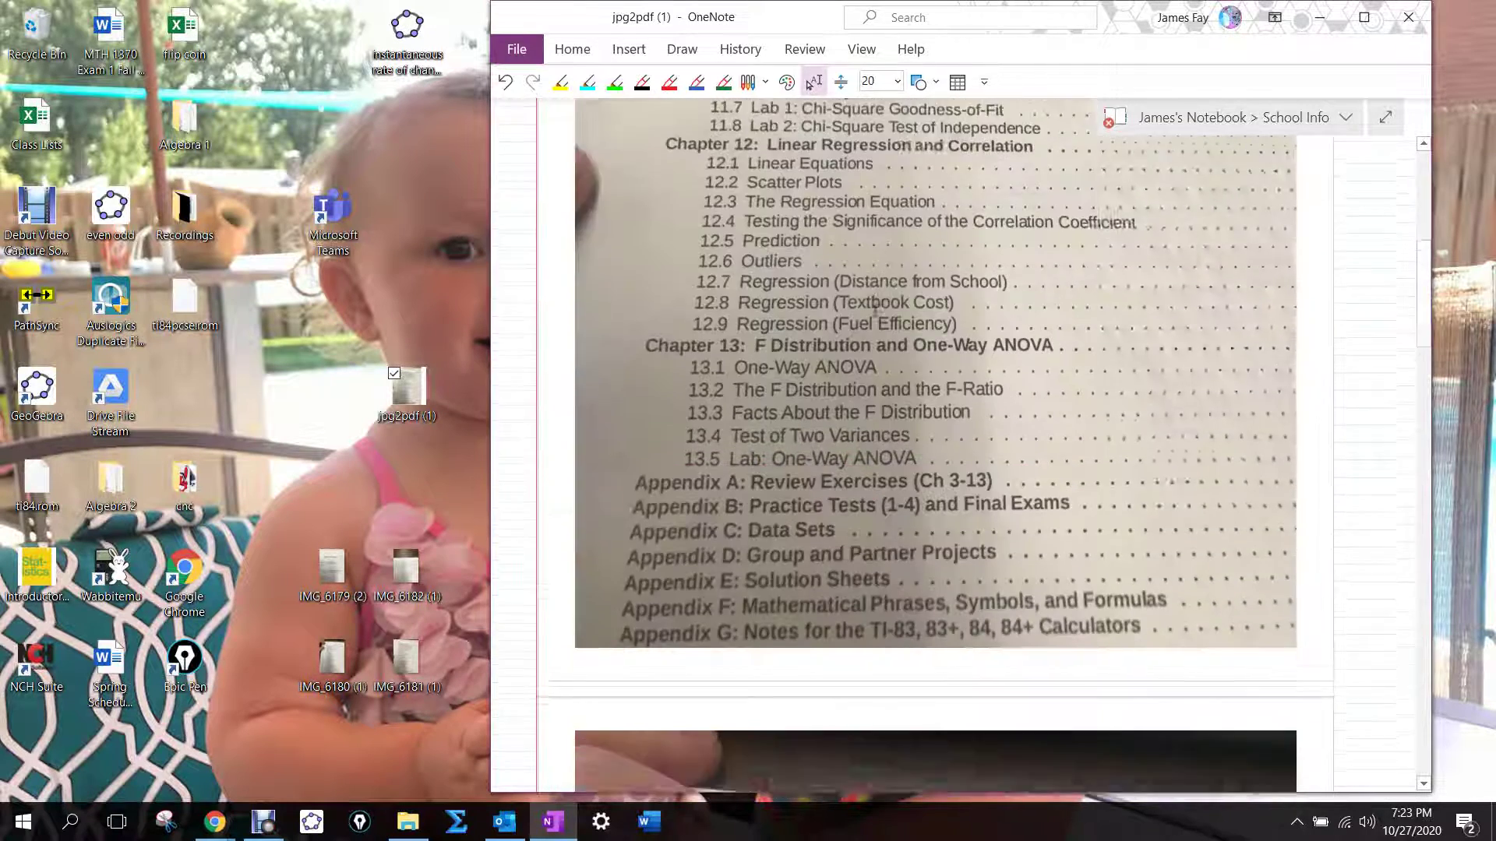
scroll(871, 297, down, 6)
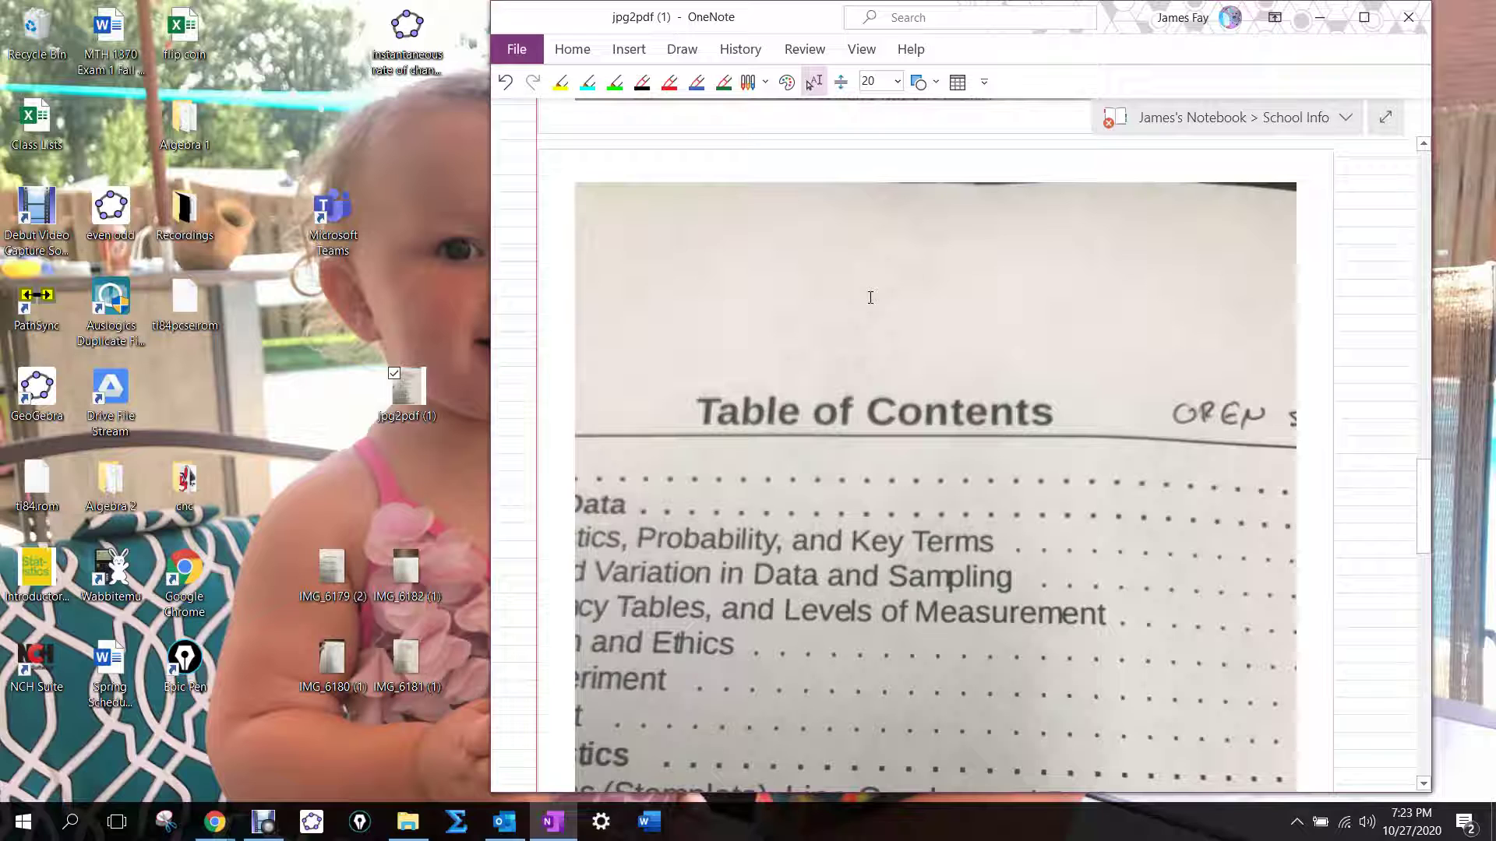